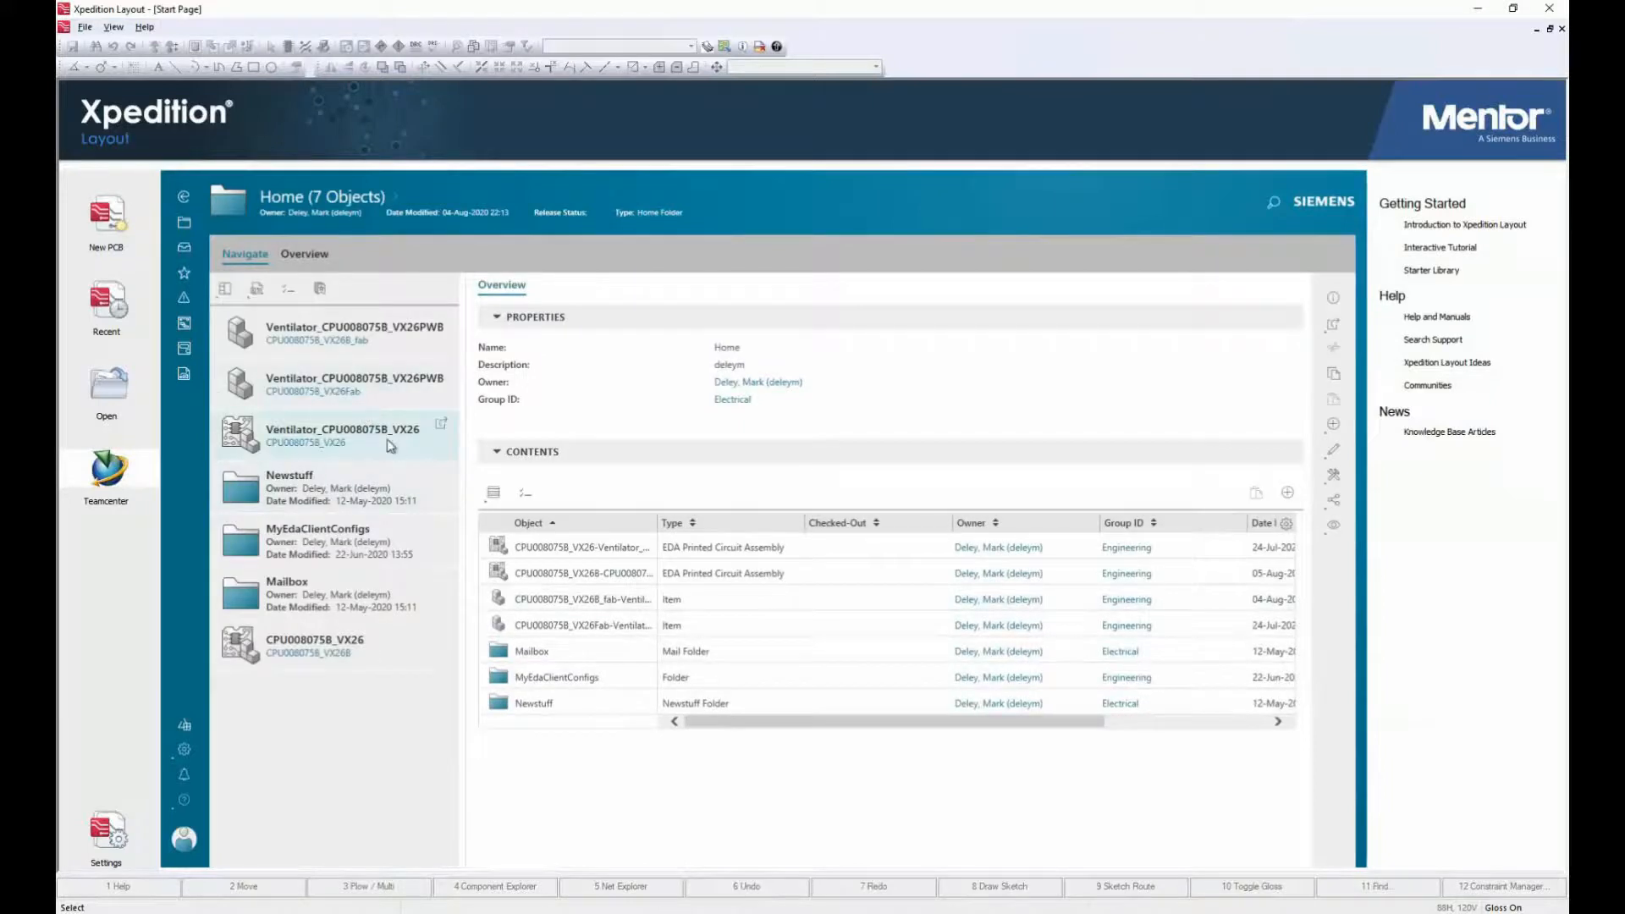
Step: Open revision A of the CPU008075B_VX26 ventilator printed circuit assembly from the Teamcenter home folder
left_click(441, 425)
left_click(441, 426)
left_click(442, 430)
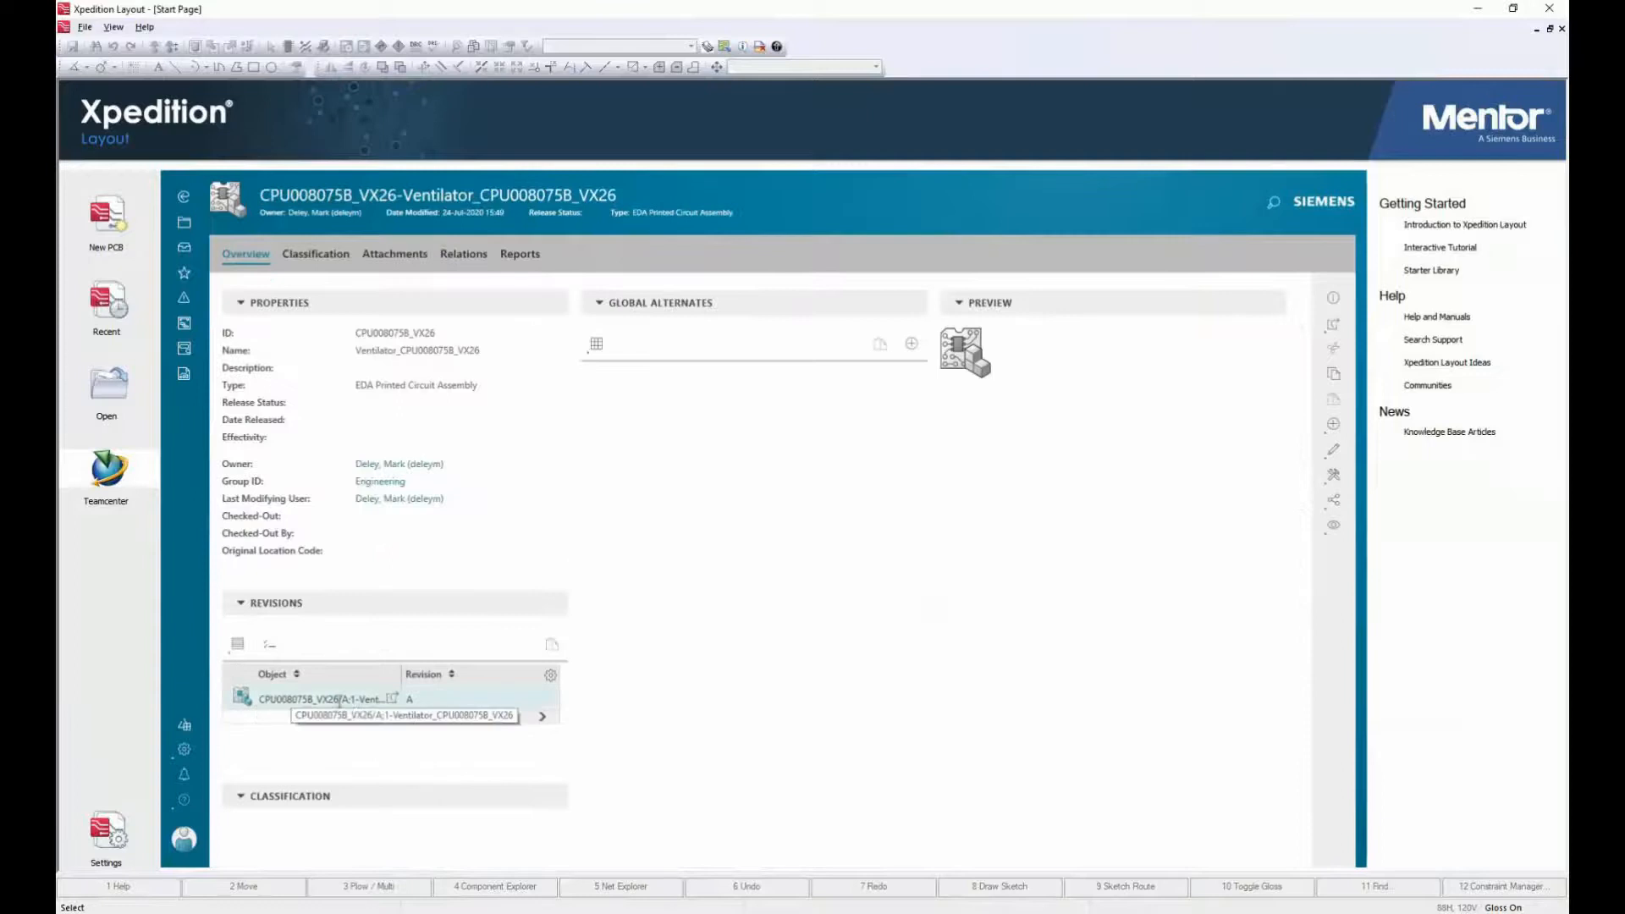
left_click(392, 699)
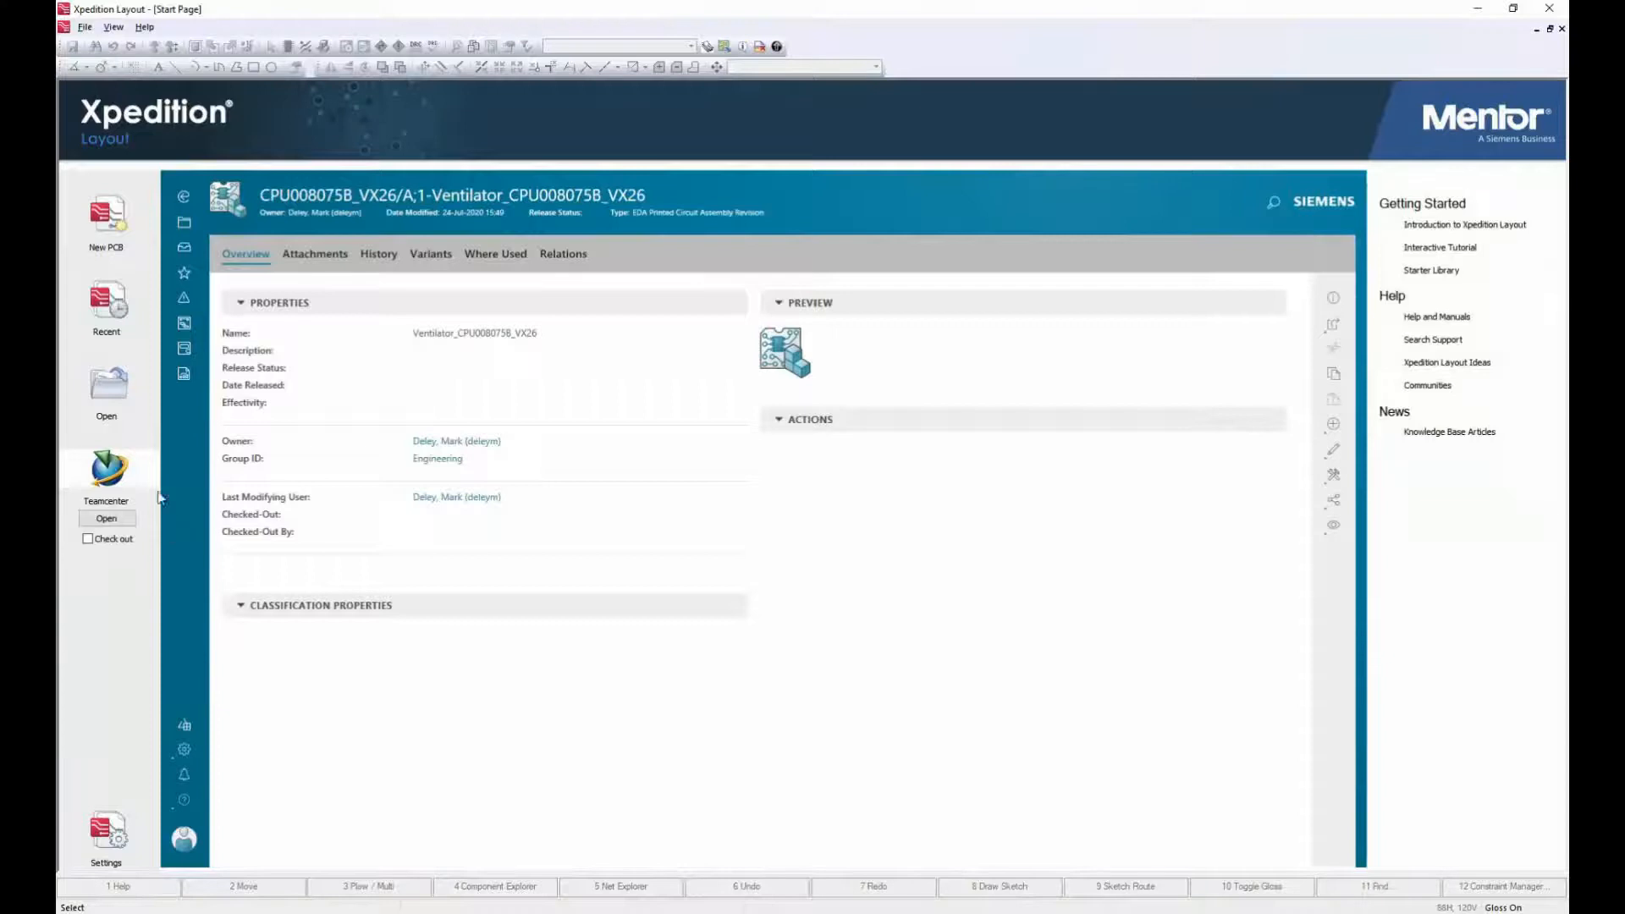
Step: Open the ventilator assembly revision in Layout with check-out enabled and dismiss the initialization dialog
left_click(88, 538)
left_click(110, 520)
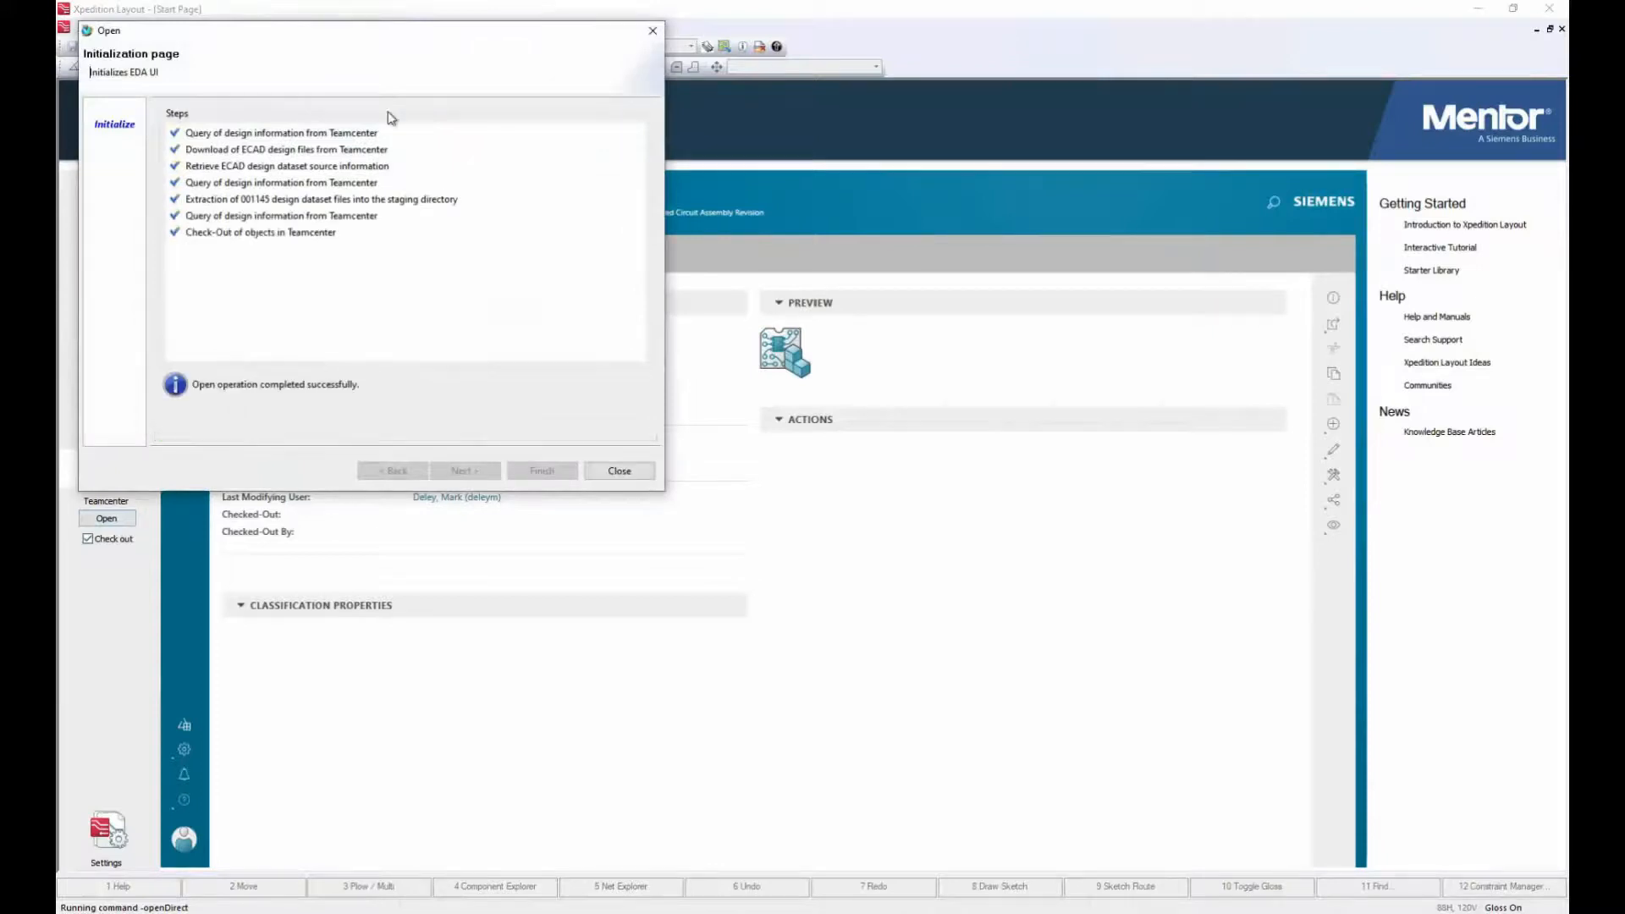
left_click(619, 471)
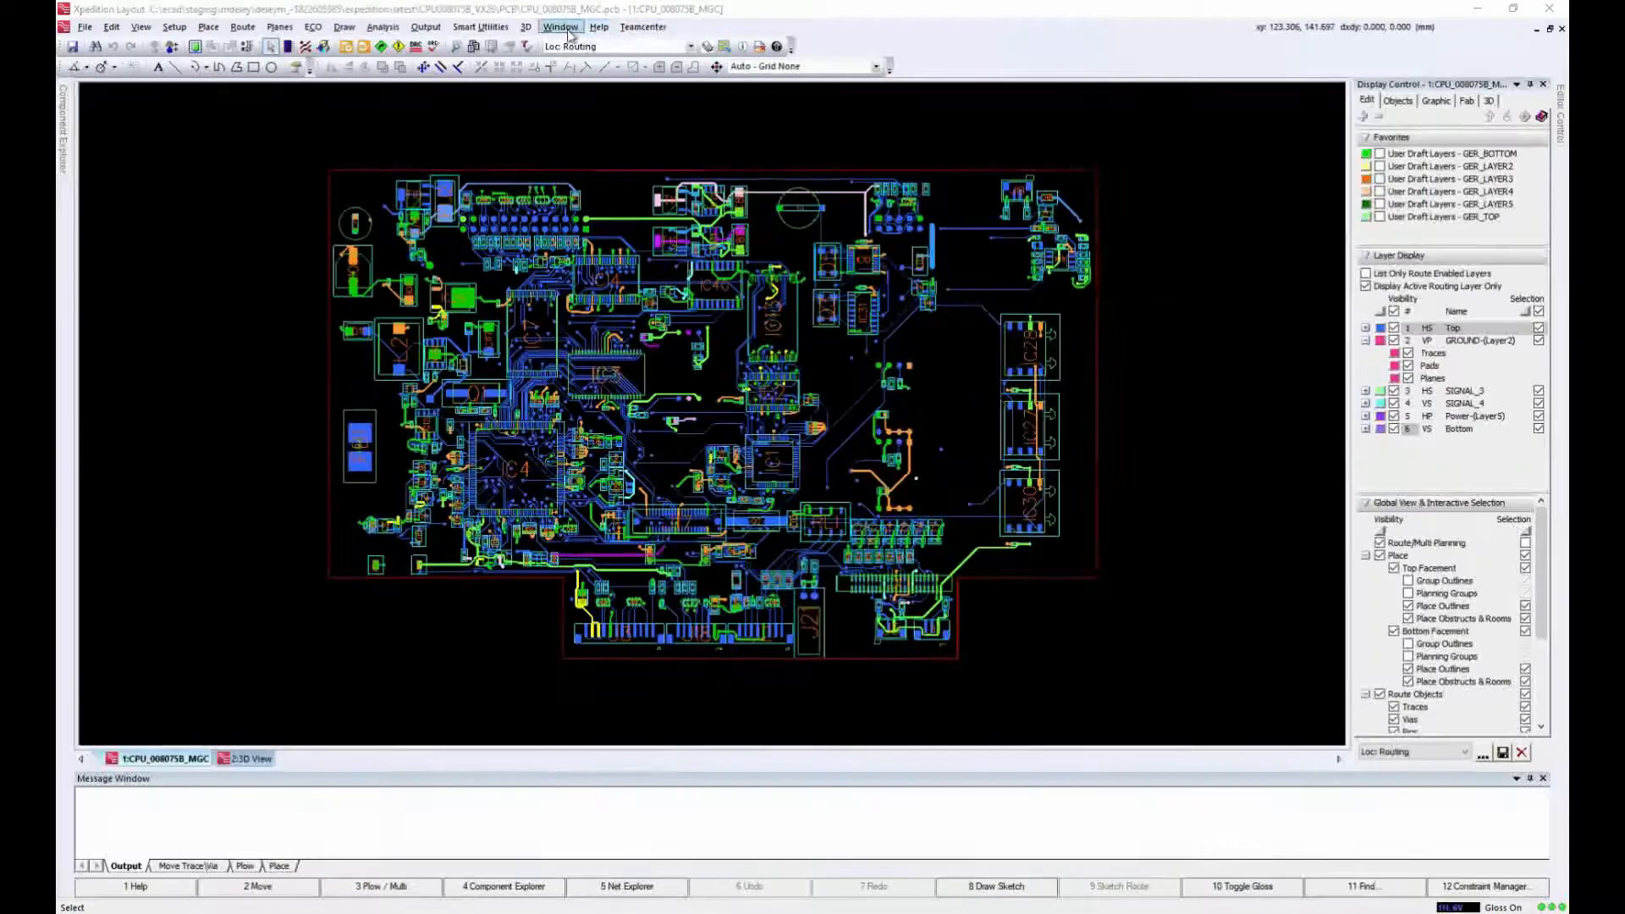
Step: Tile the PCB layout and 3D view windows vertically
left_click(545, 26)
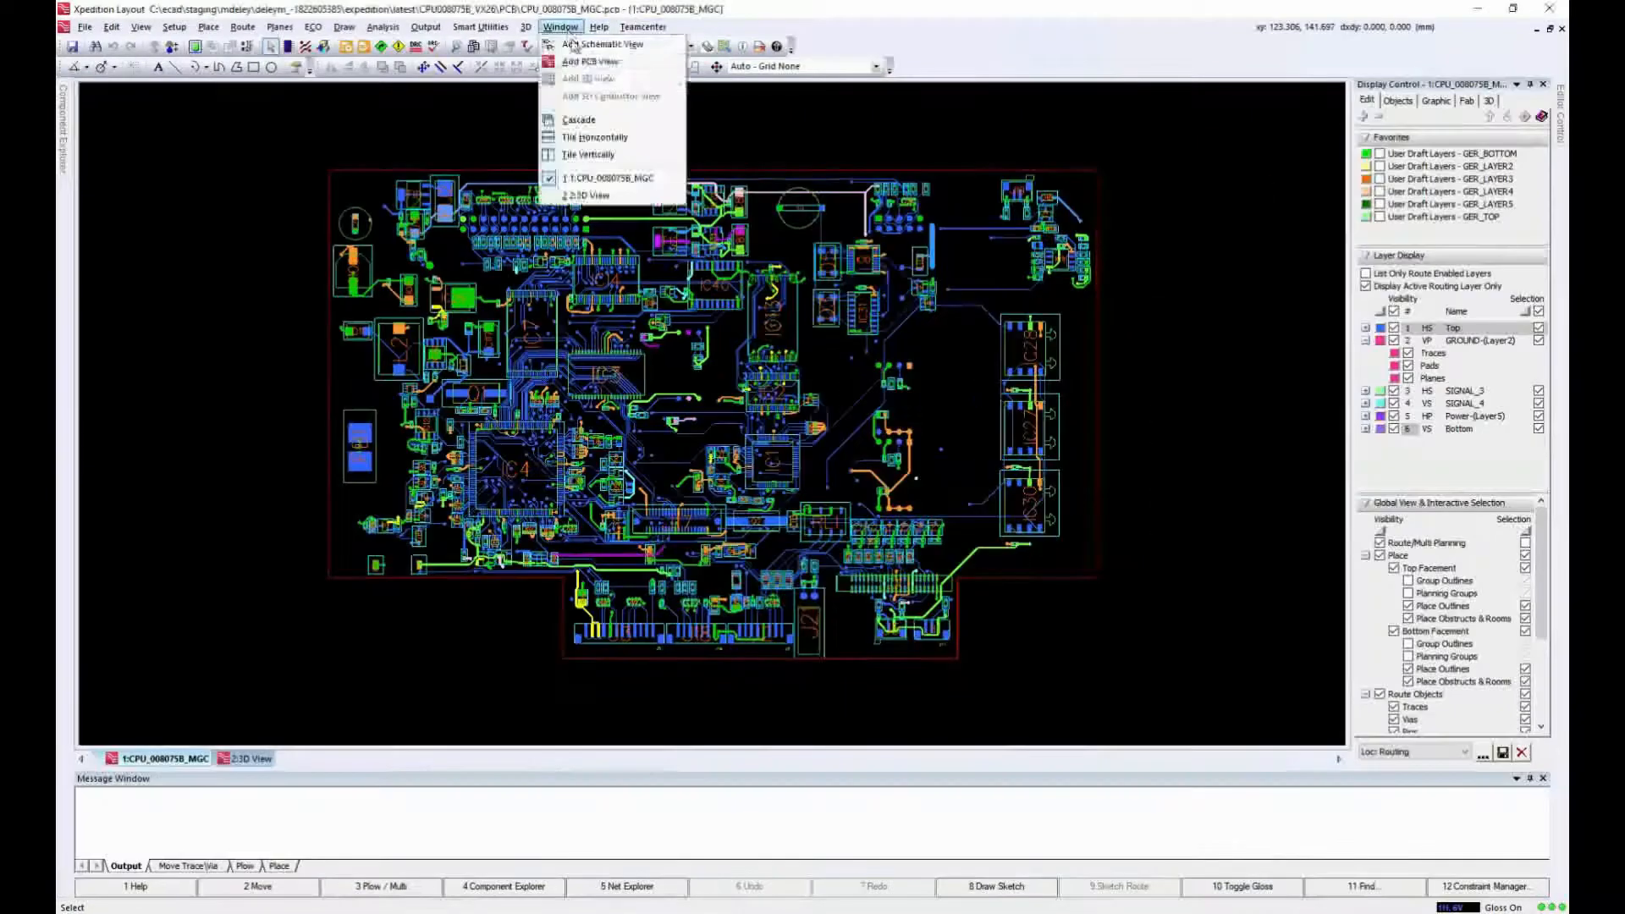
left_click(584, 147)
middle_click_drag(1013, 495, 1016, 457)
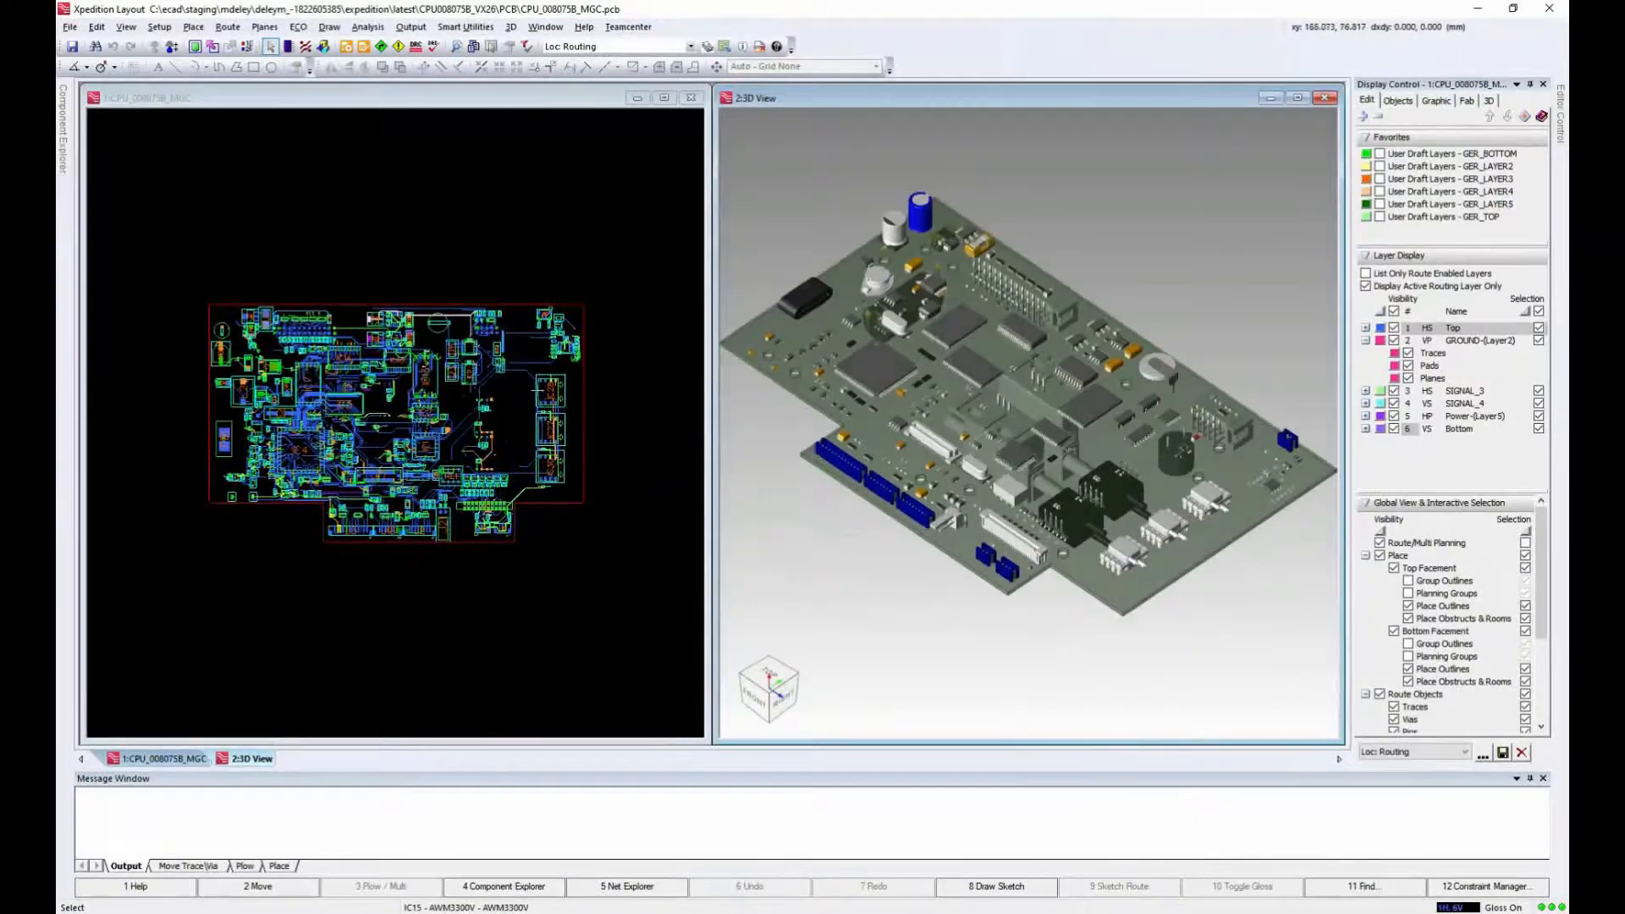
Step: Locate and select capacitor C73 in the PCB layout to examine it in the 3D view
left_click(456, 398)
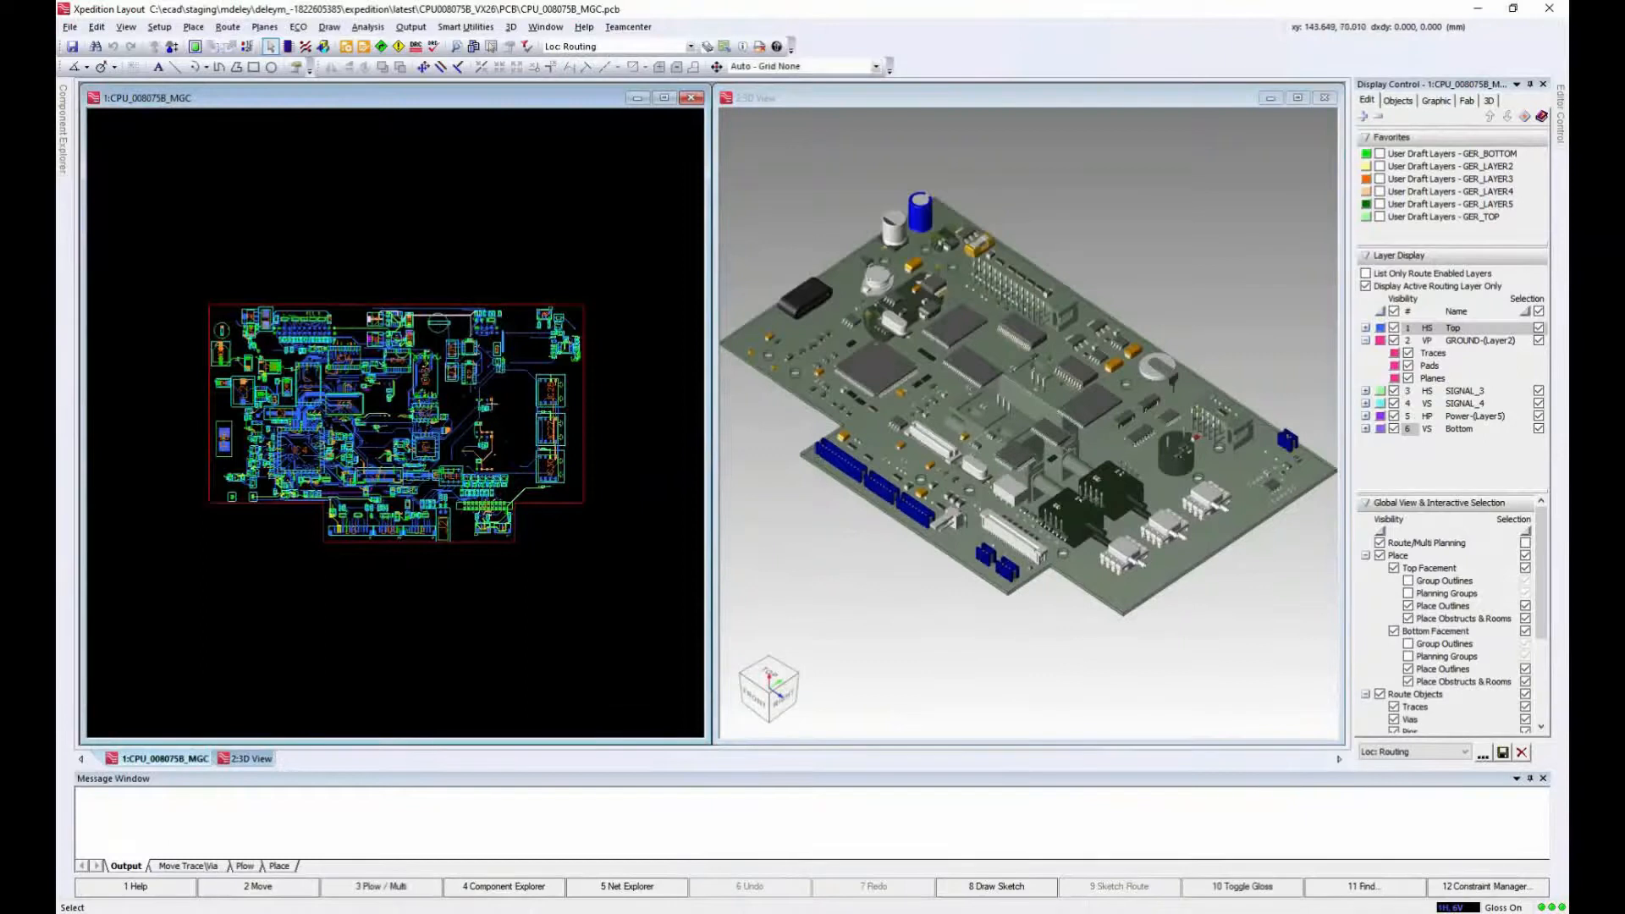
scroll(492, 406, "up", 5)
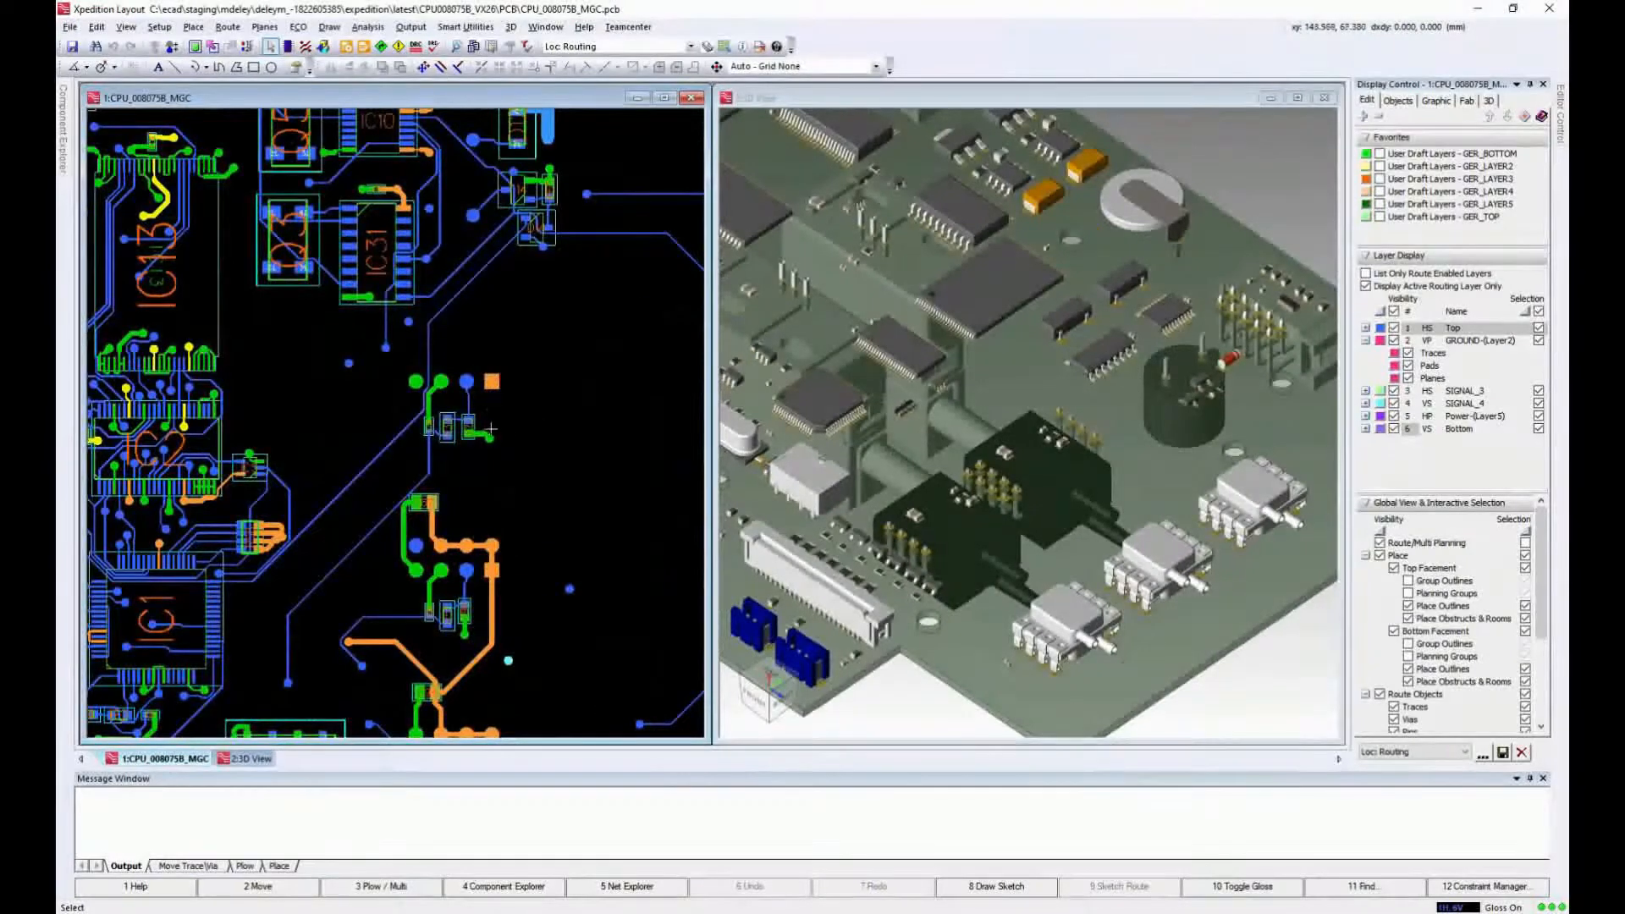
left_click(468, 422)
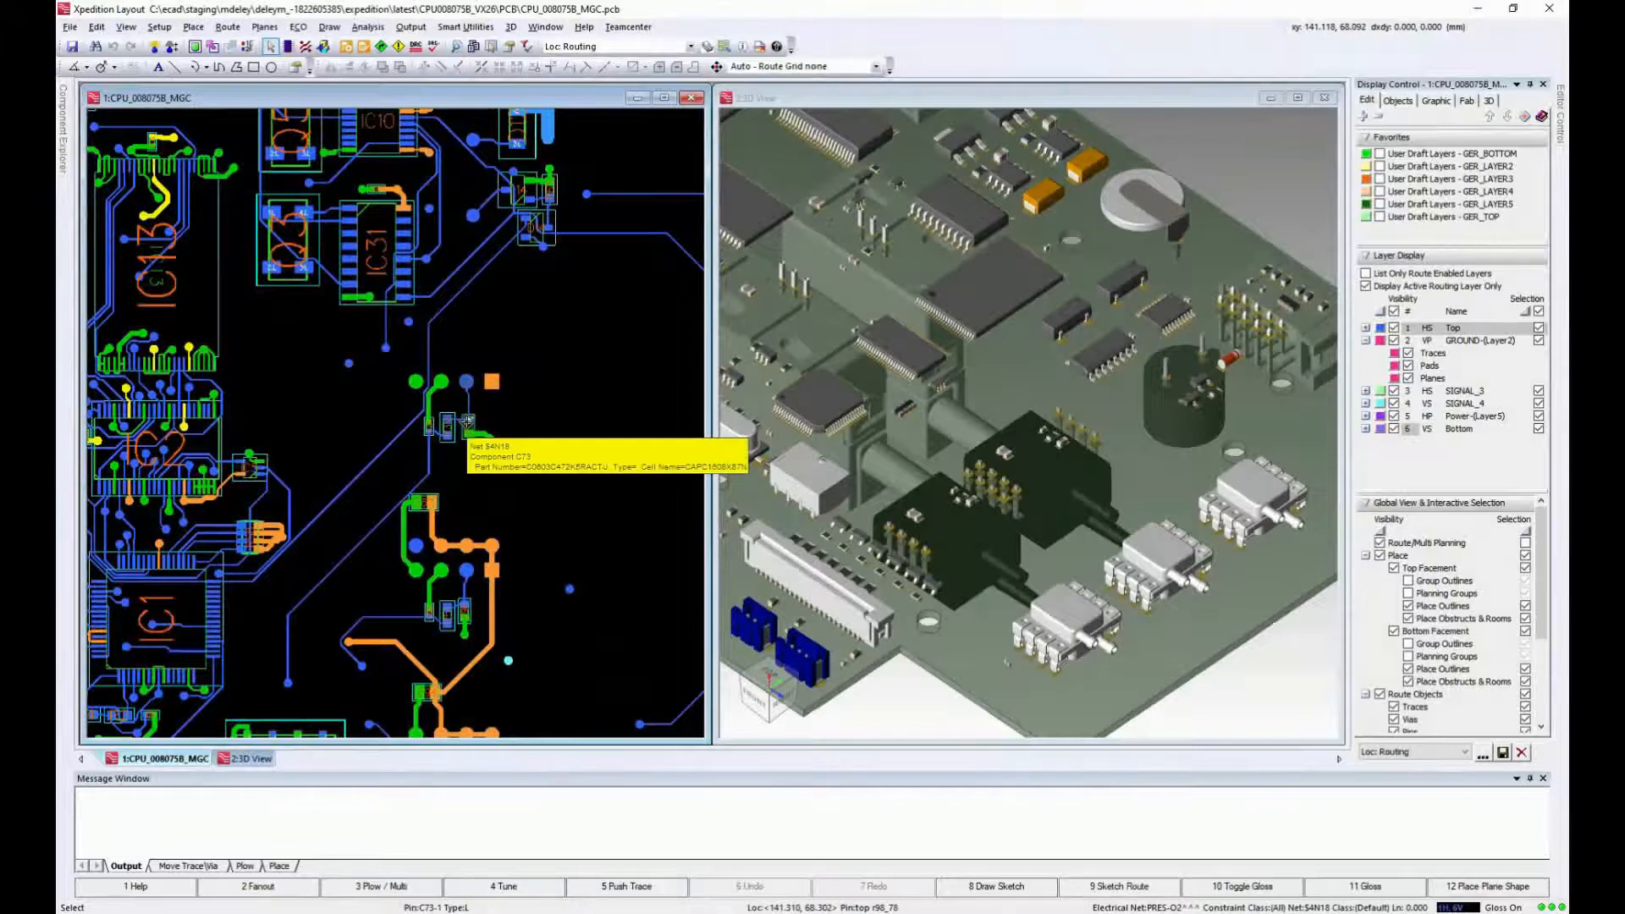
scroll(468, 421, "up", 3)
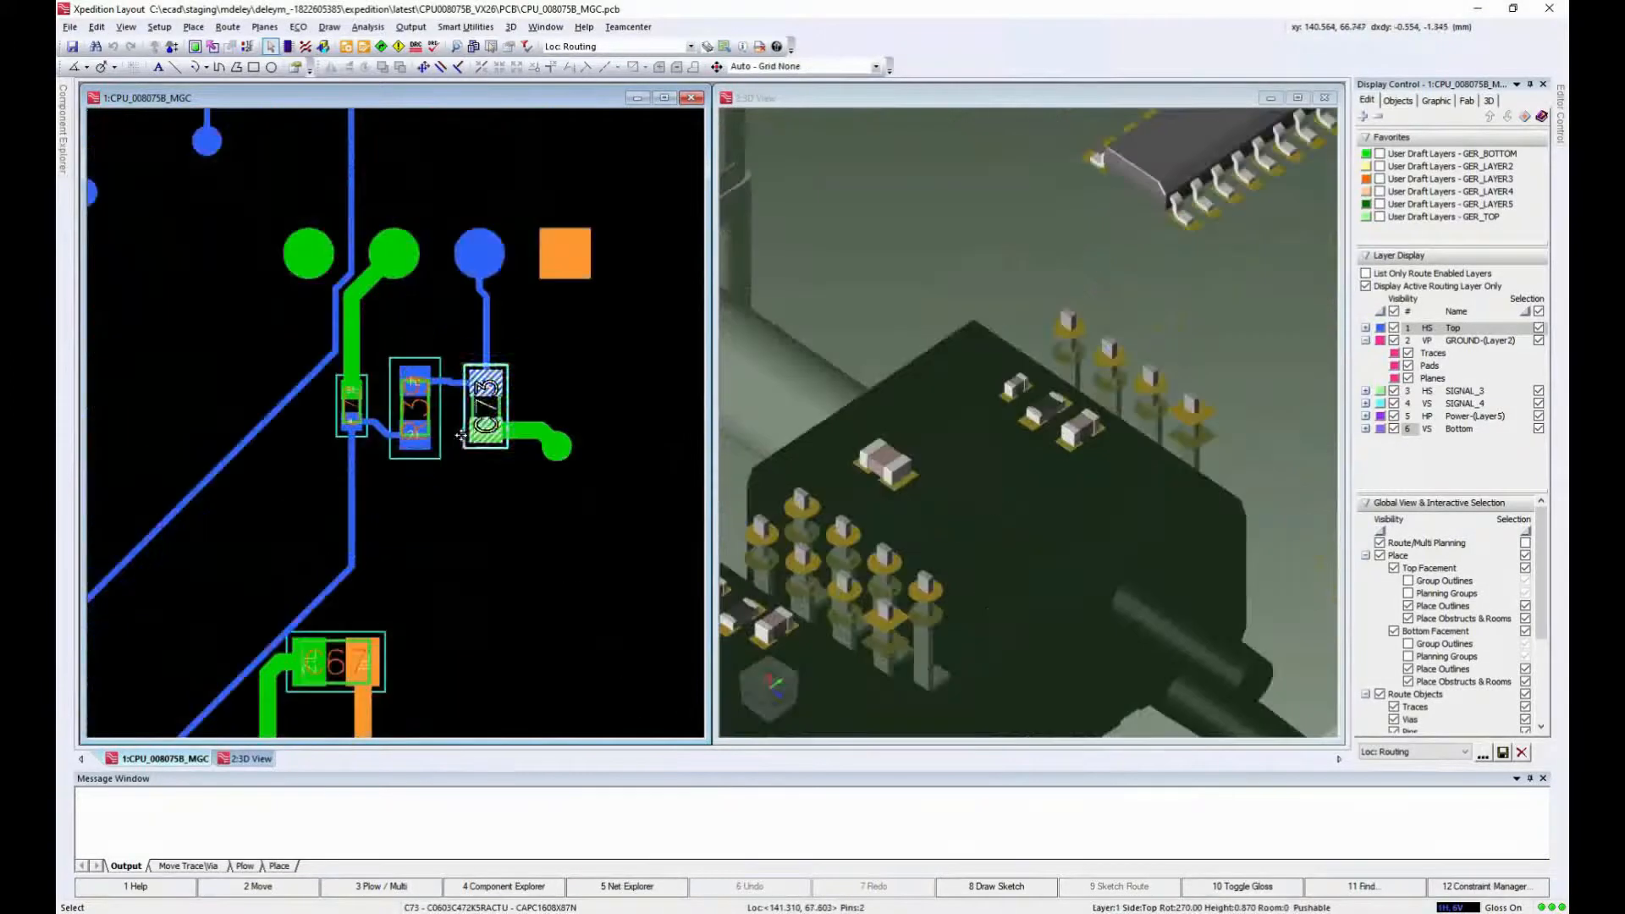
left_click(485, 407)
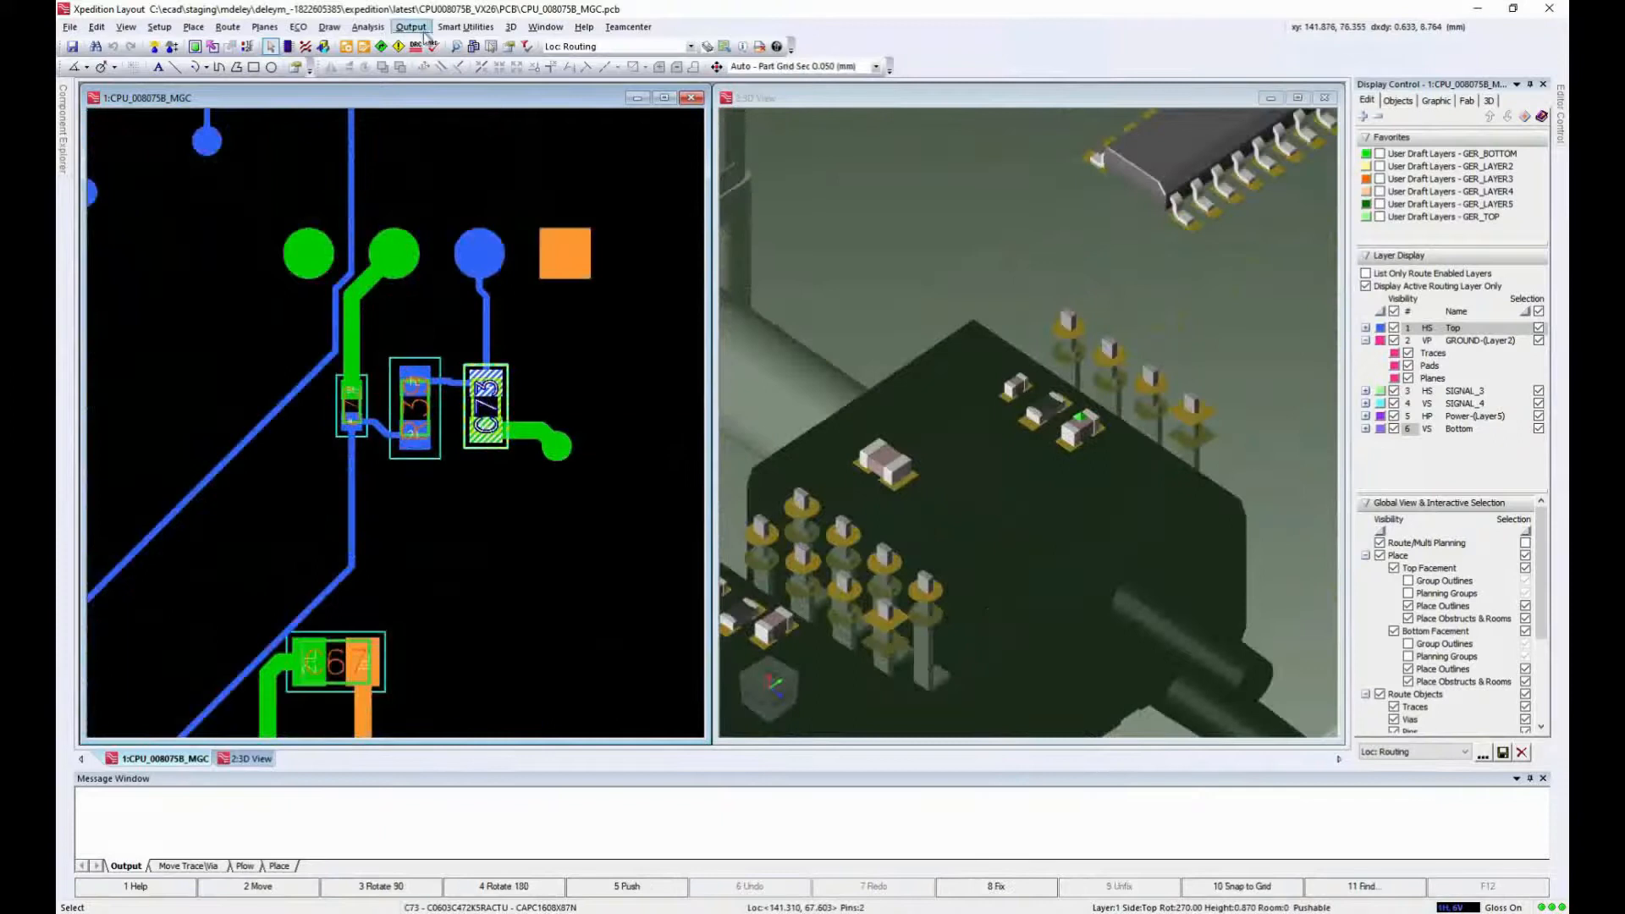
Step: Launch Design Entry and cross-probe capacitor C73 from the layout to its O2 Pressure Measurement circuit in the schematic
left_click(159, 28)
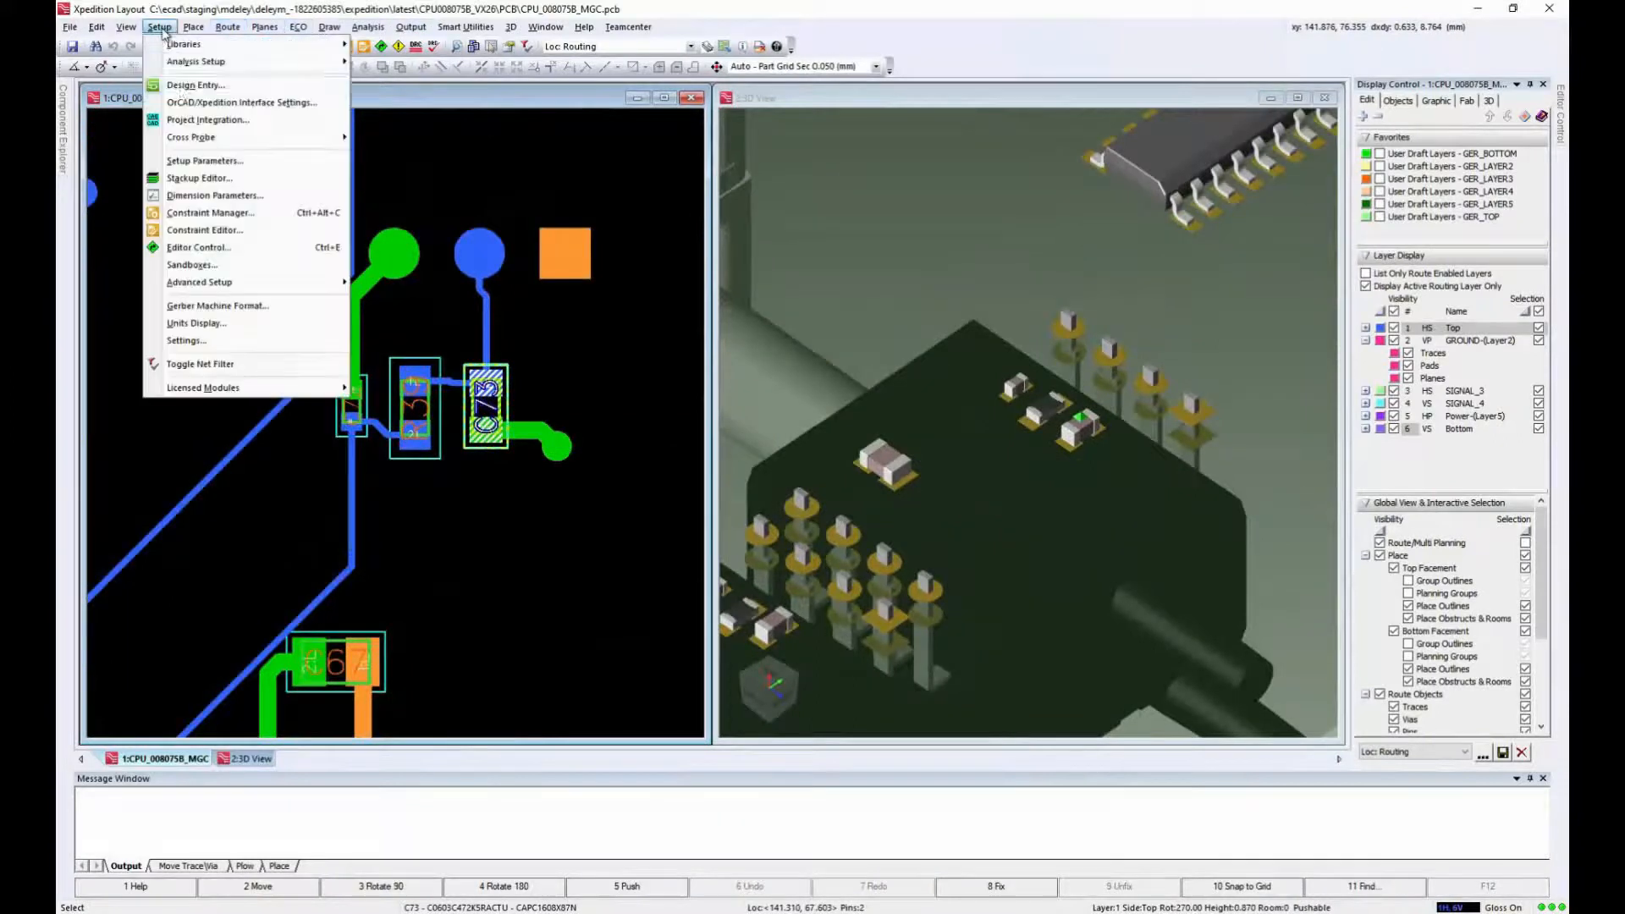
left_click(183, 87)
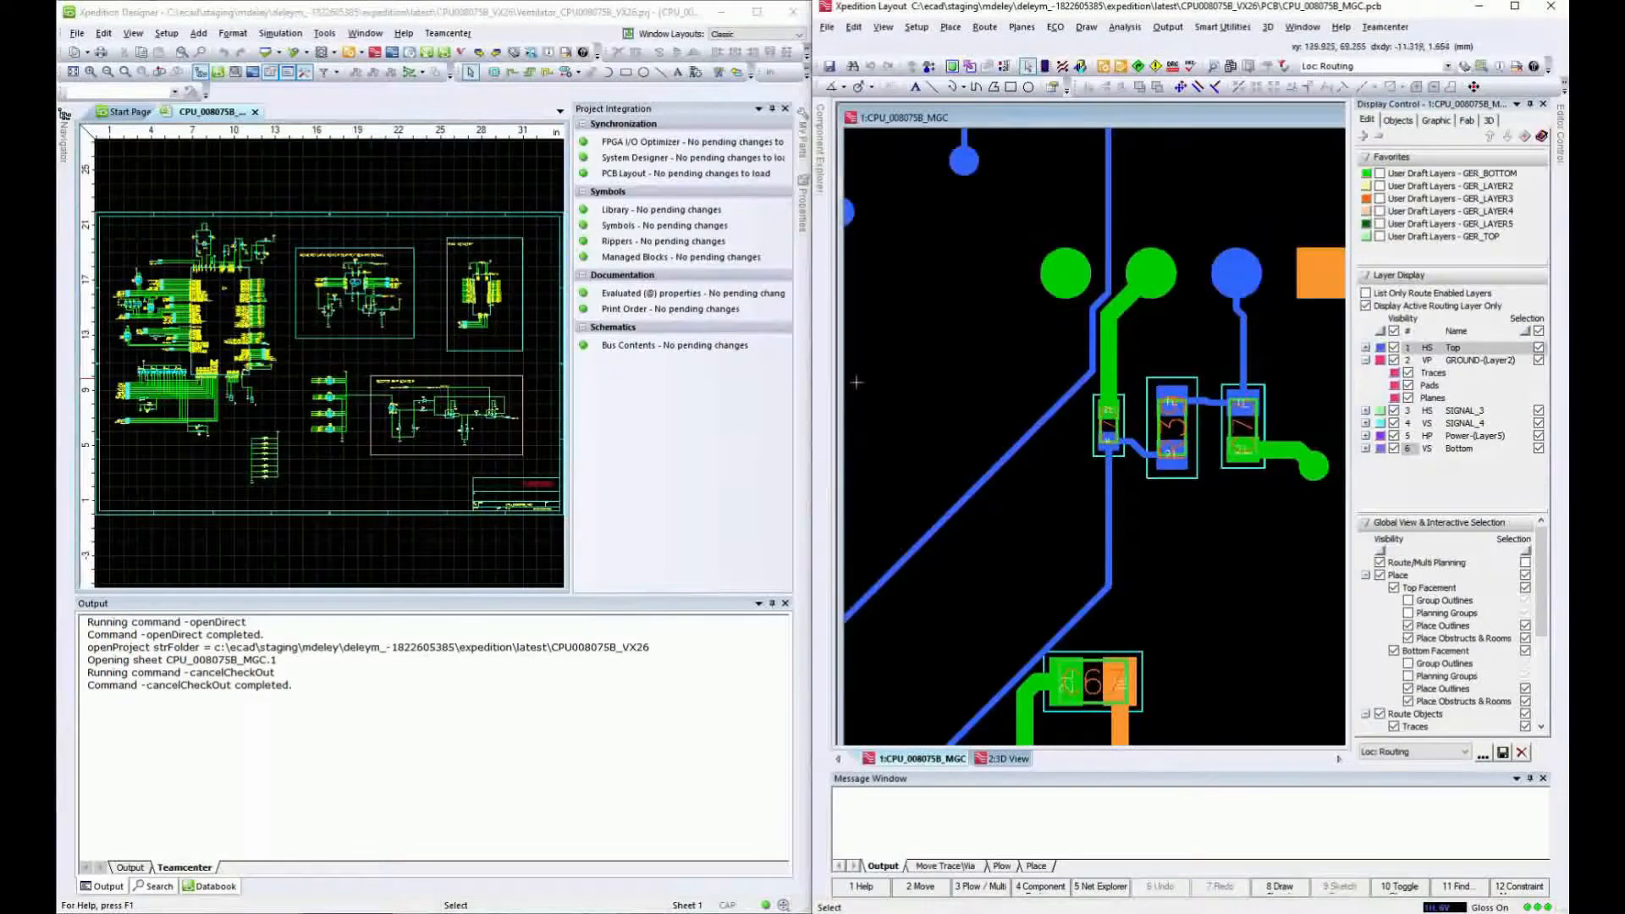
left_click(1243, 427)
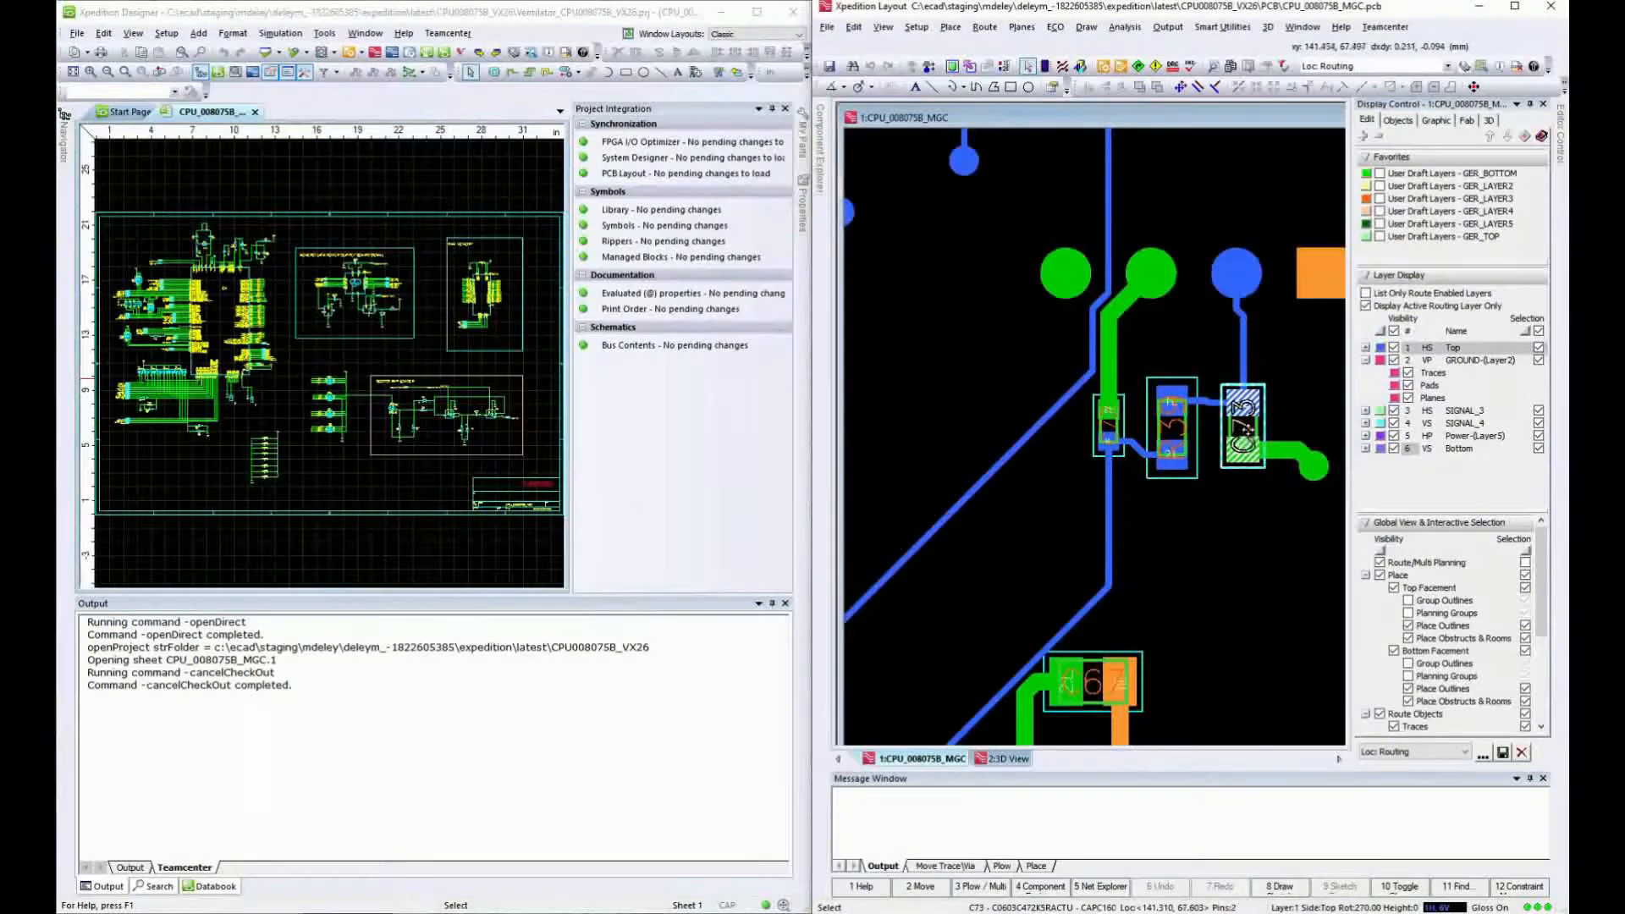
left_click(1244, 428)
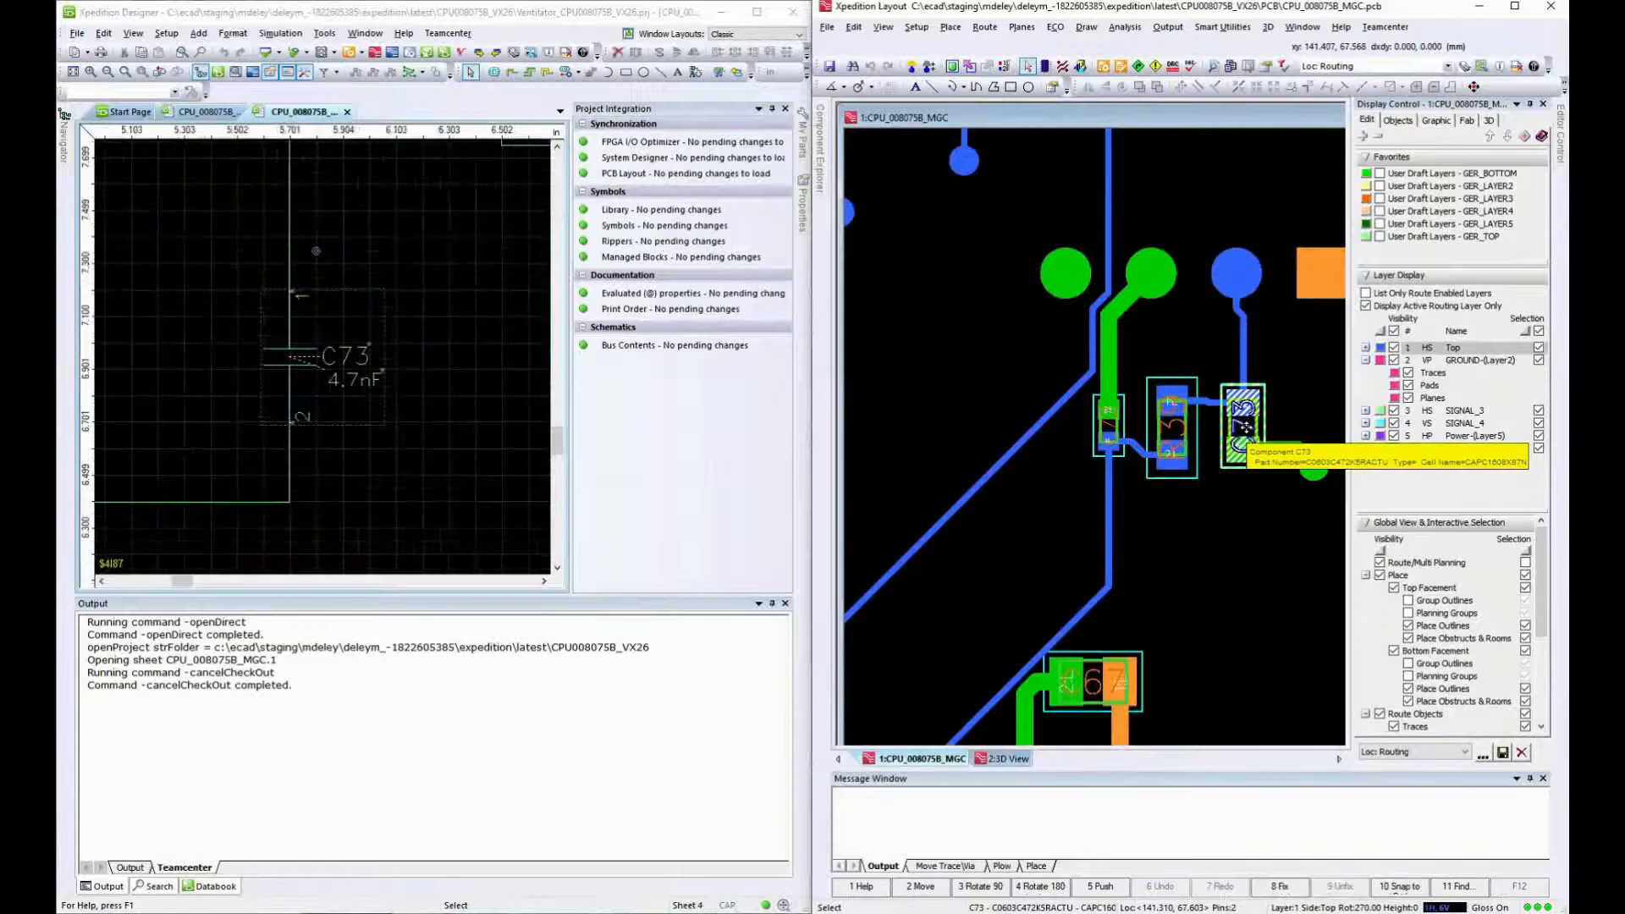
scroll(350, 373, "down", 5)
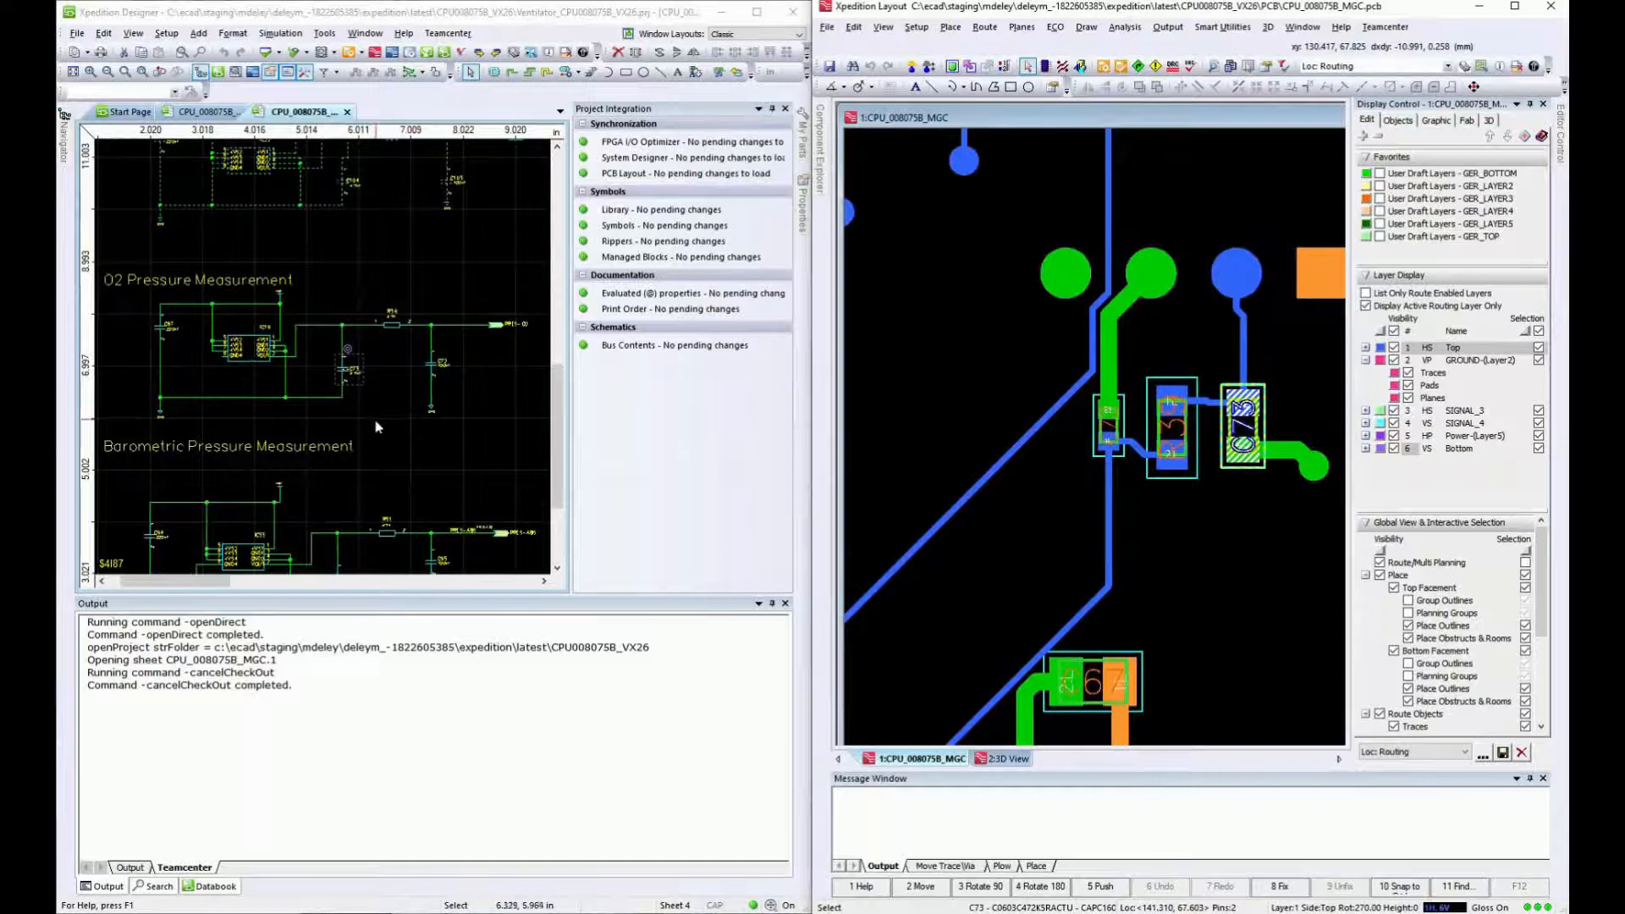
Step: Copy the 100nF capacitor from the Valve Pressure Measurement circuit to just above R39 in the O2 Pressure Measurement circuit
left_click(758, 14)
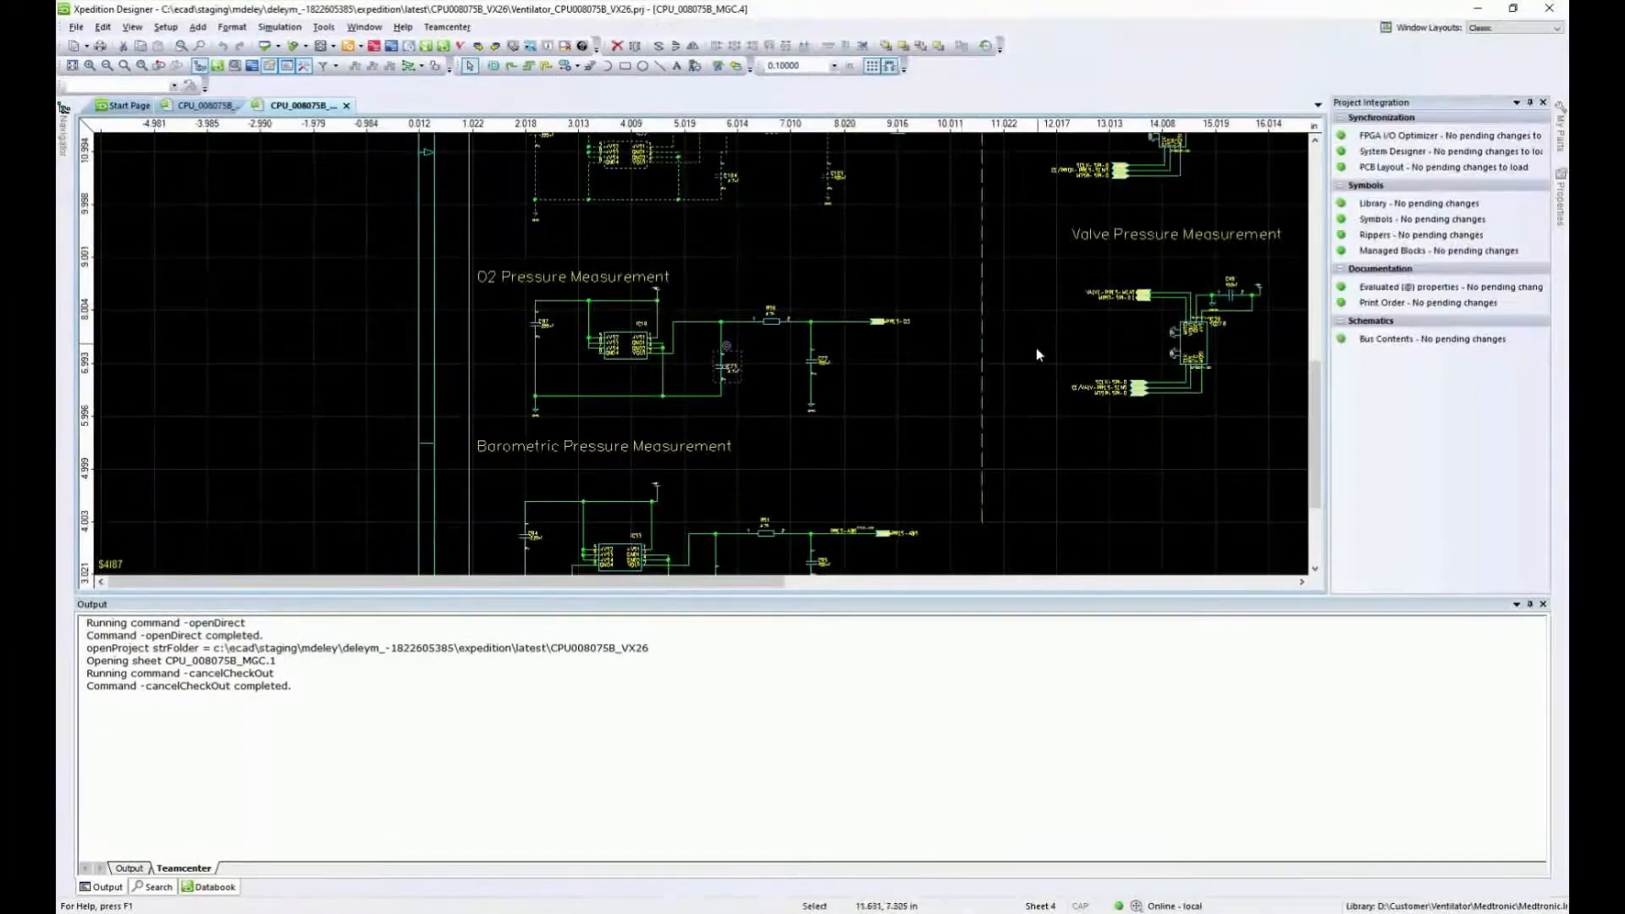
left_click_drag(1230, 297, 770, 293, "ctrl")
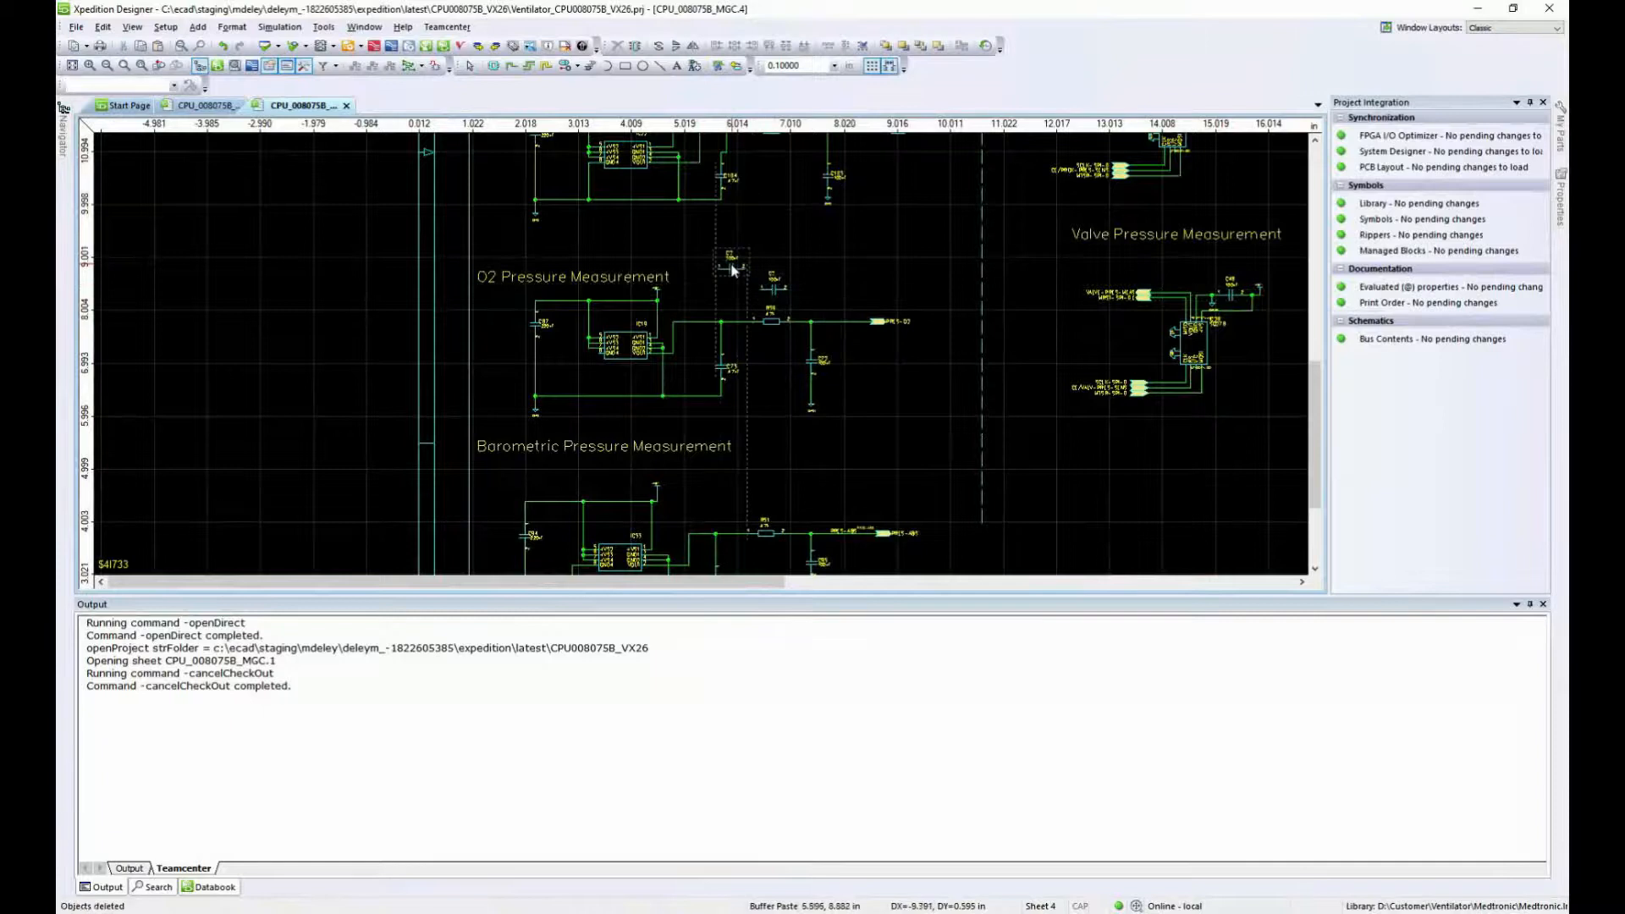
right_click_drag(704, 256, 830, 348)
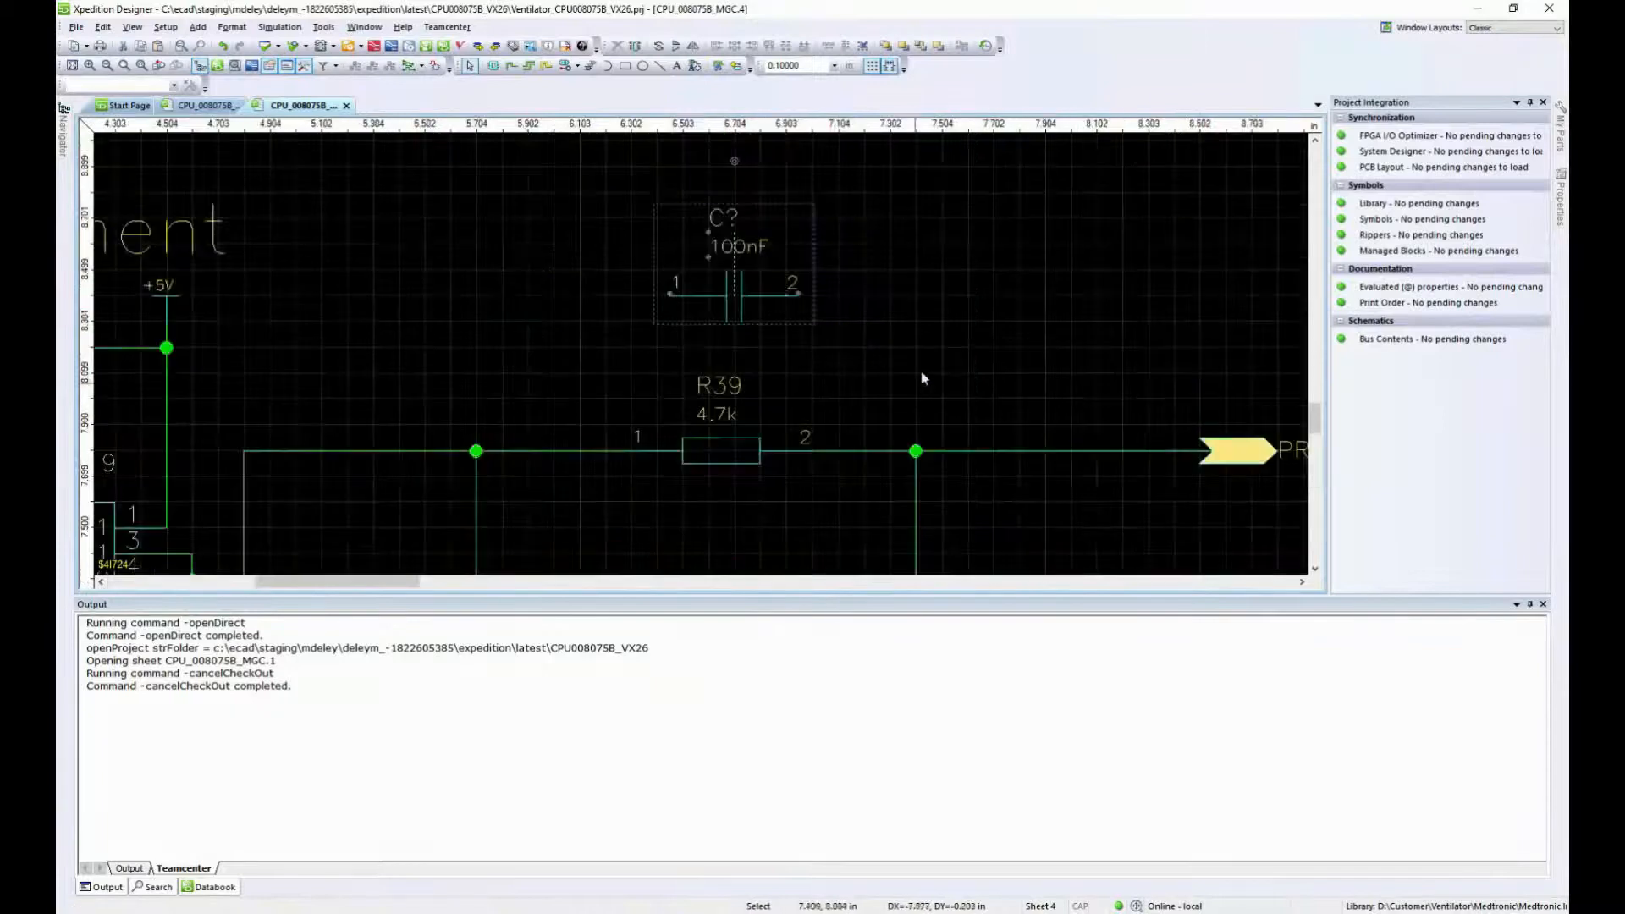
Step: Add nets connecting both pins of the new 100nF capacitor in parallel across resistor R39
left_click(511, 66)
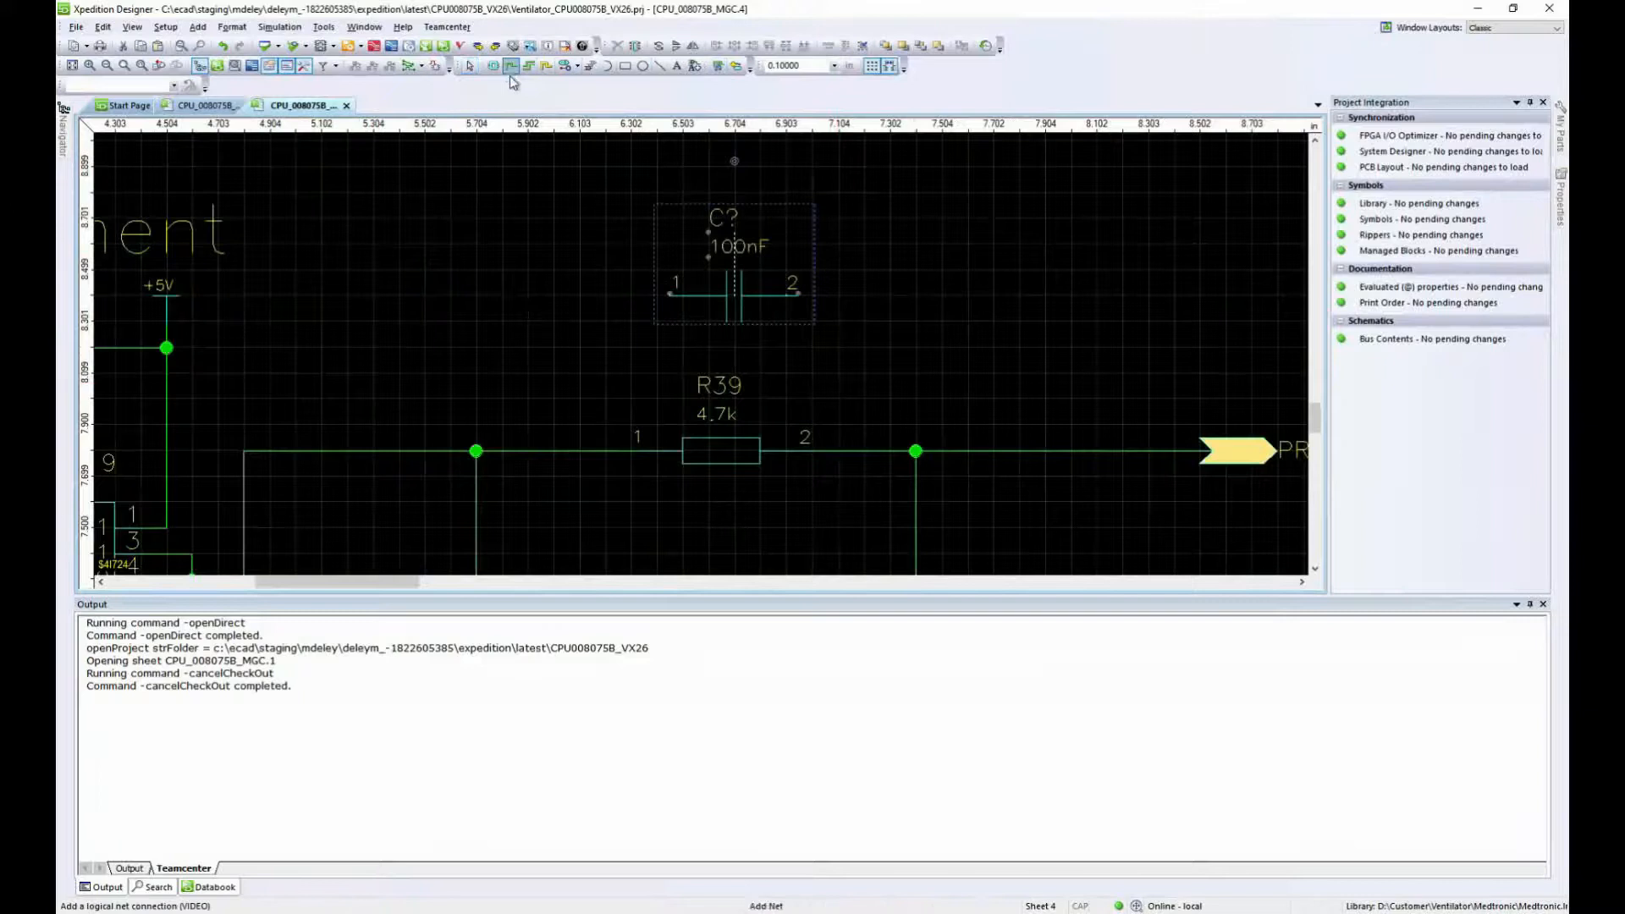
left_click(671, 294)
left_click(568, 452)
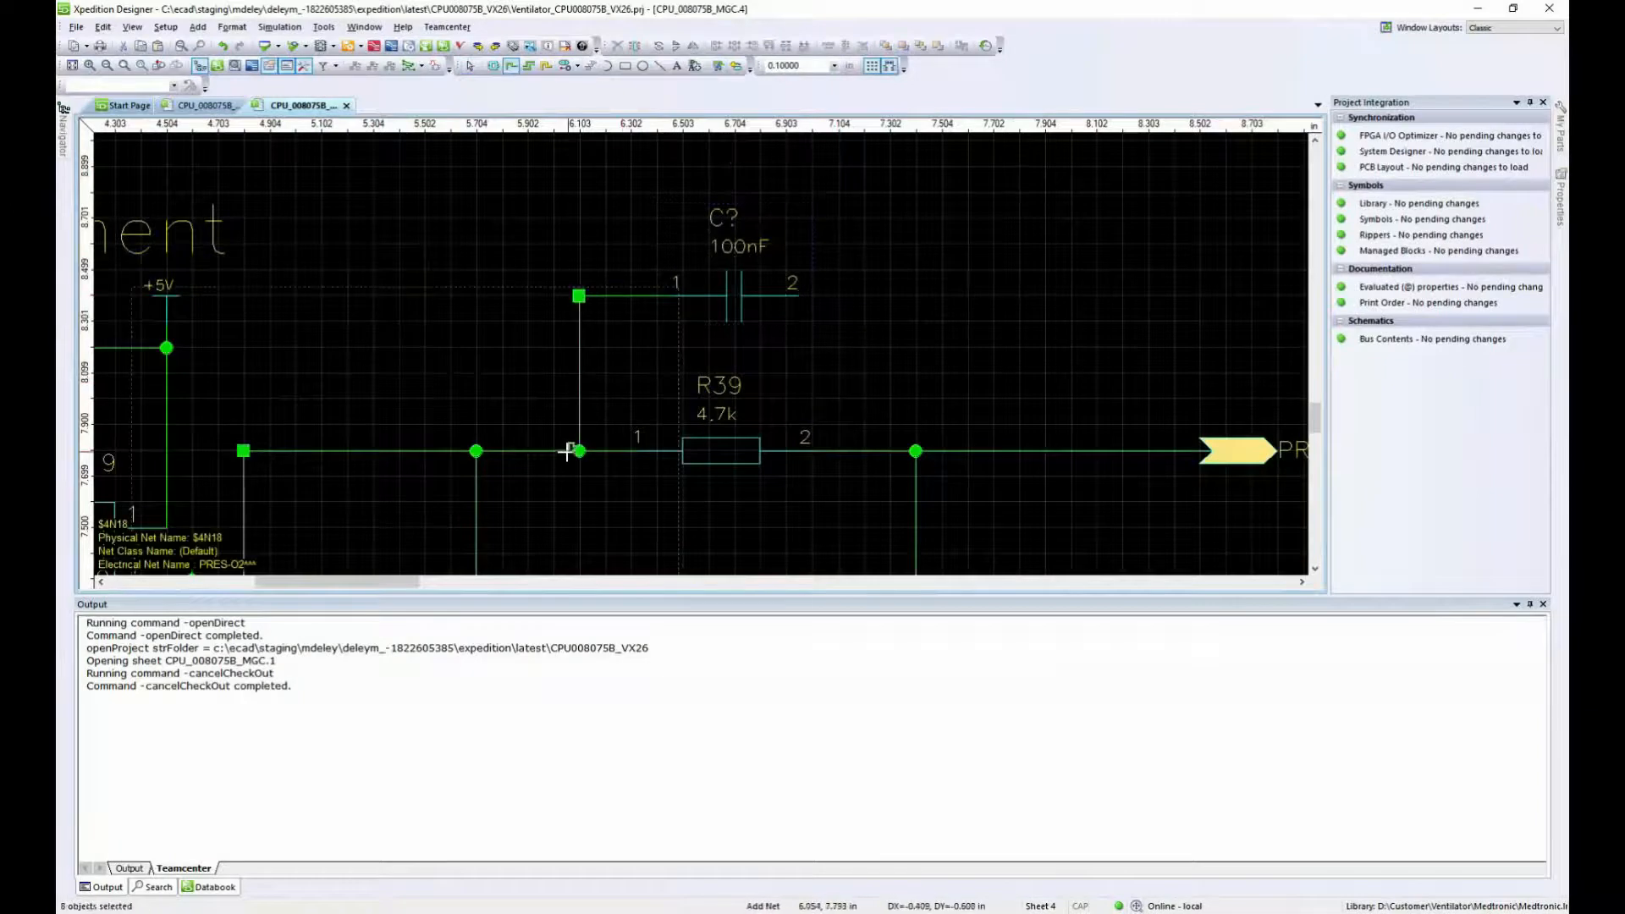
left_click(798, 295)
left_click(863, 451)
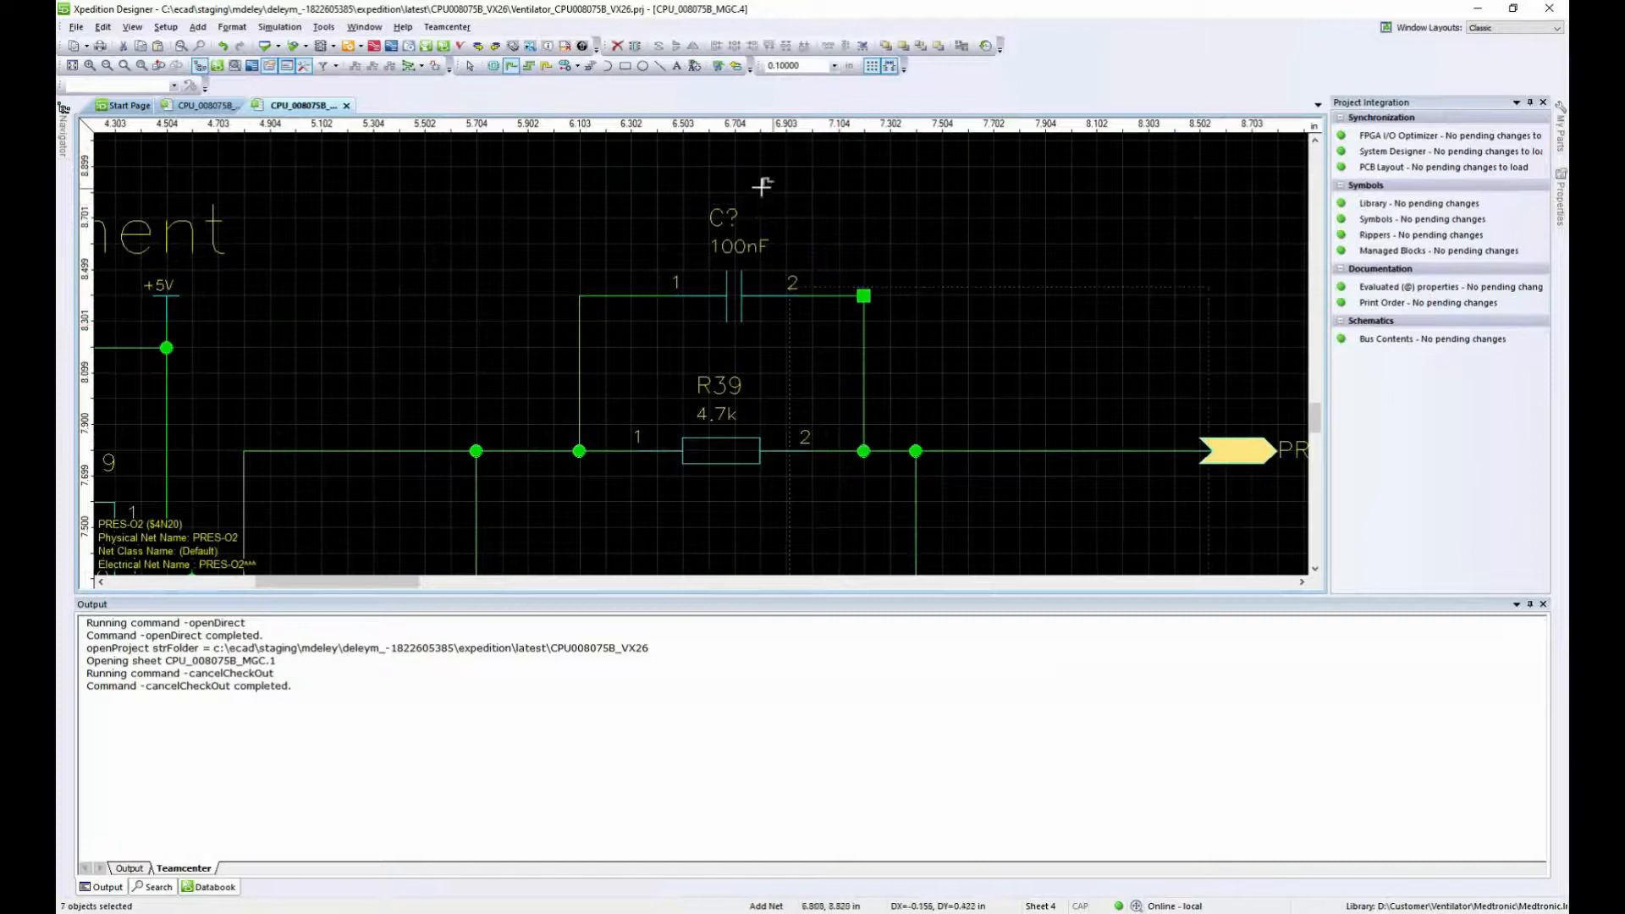
key("Escape")
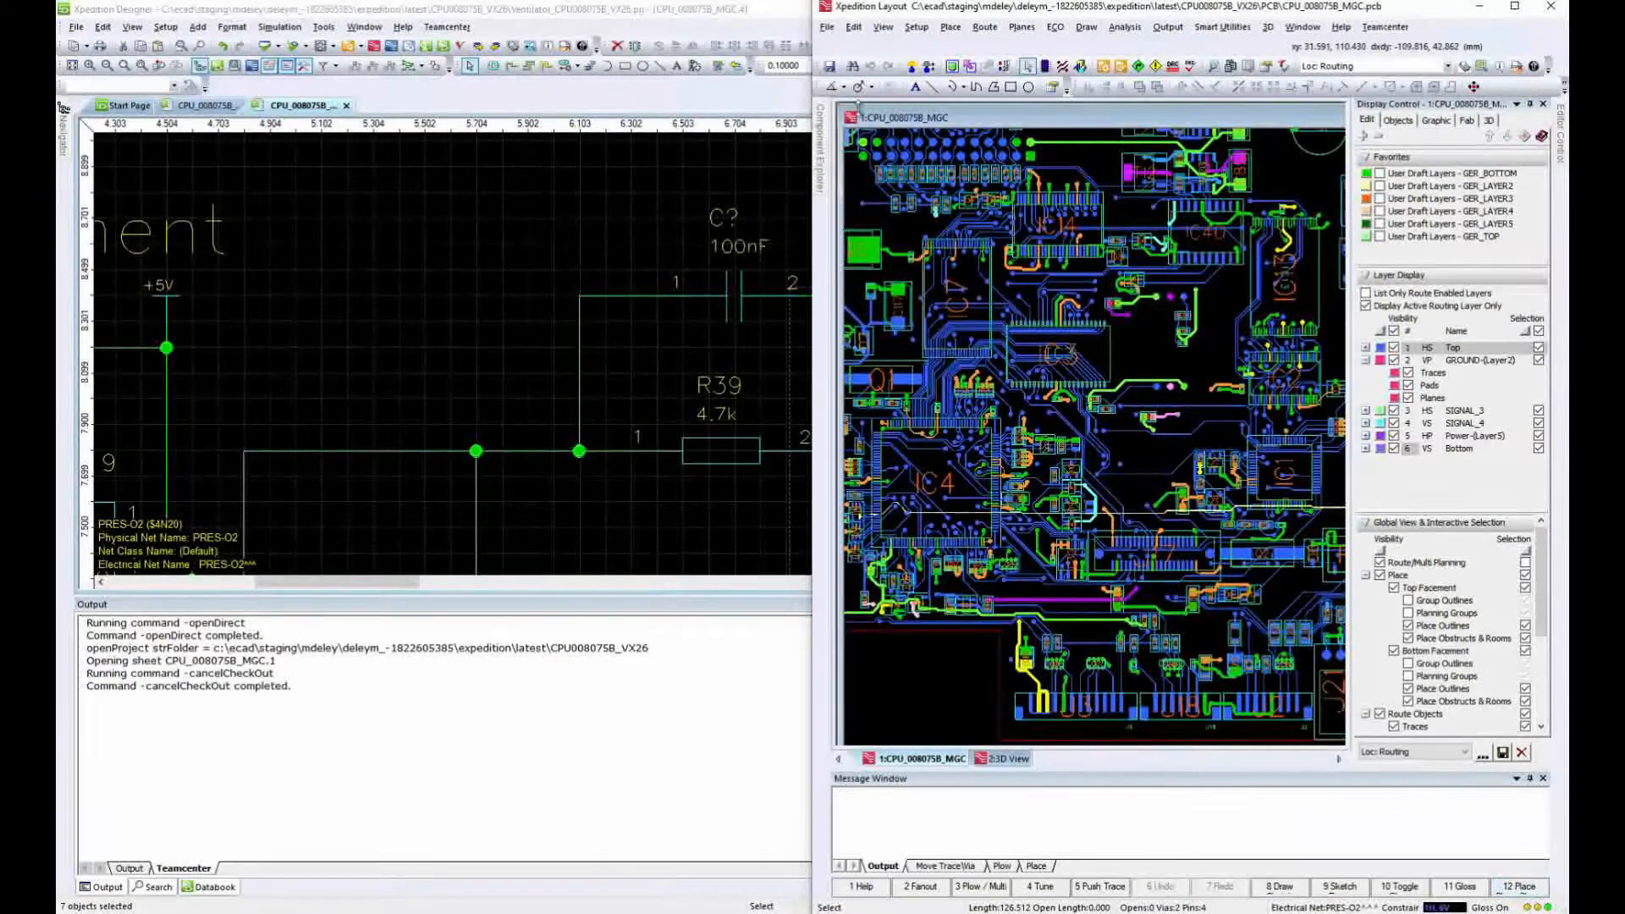
Step: Forward annotate the schematic connectivity changes into the PCB layout through Project Integration, then close the dialog
left_click(916, 27)
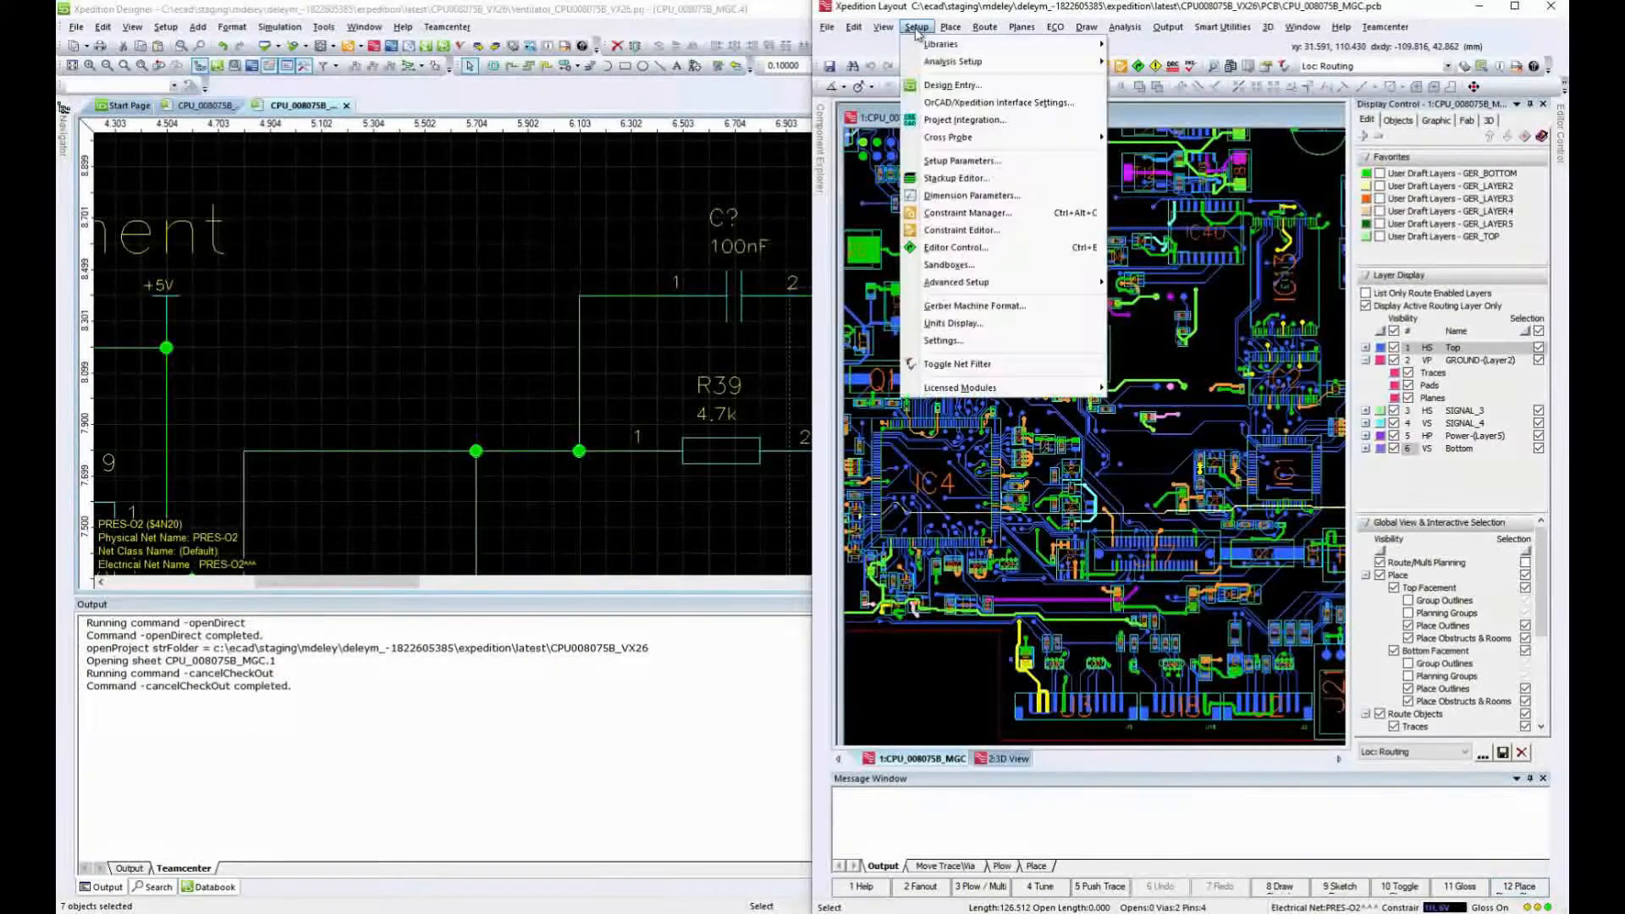
left_click(949, 121)
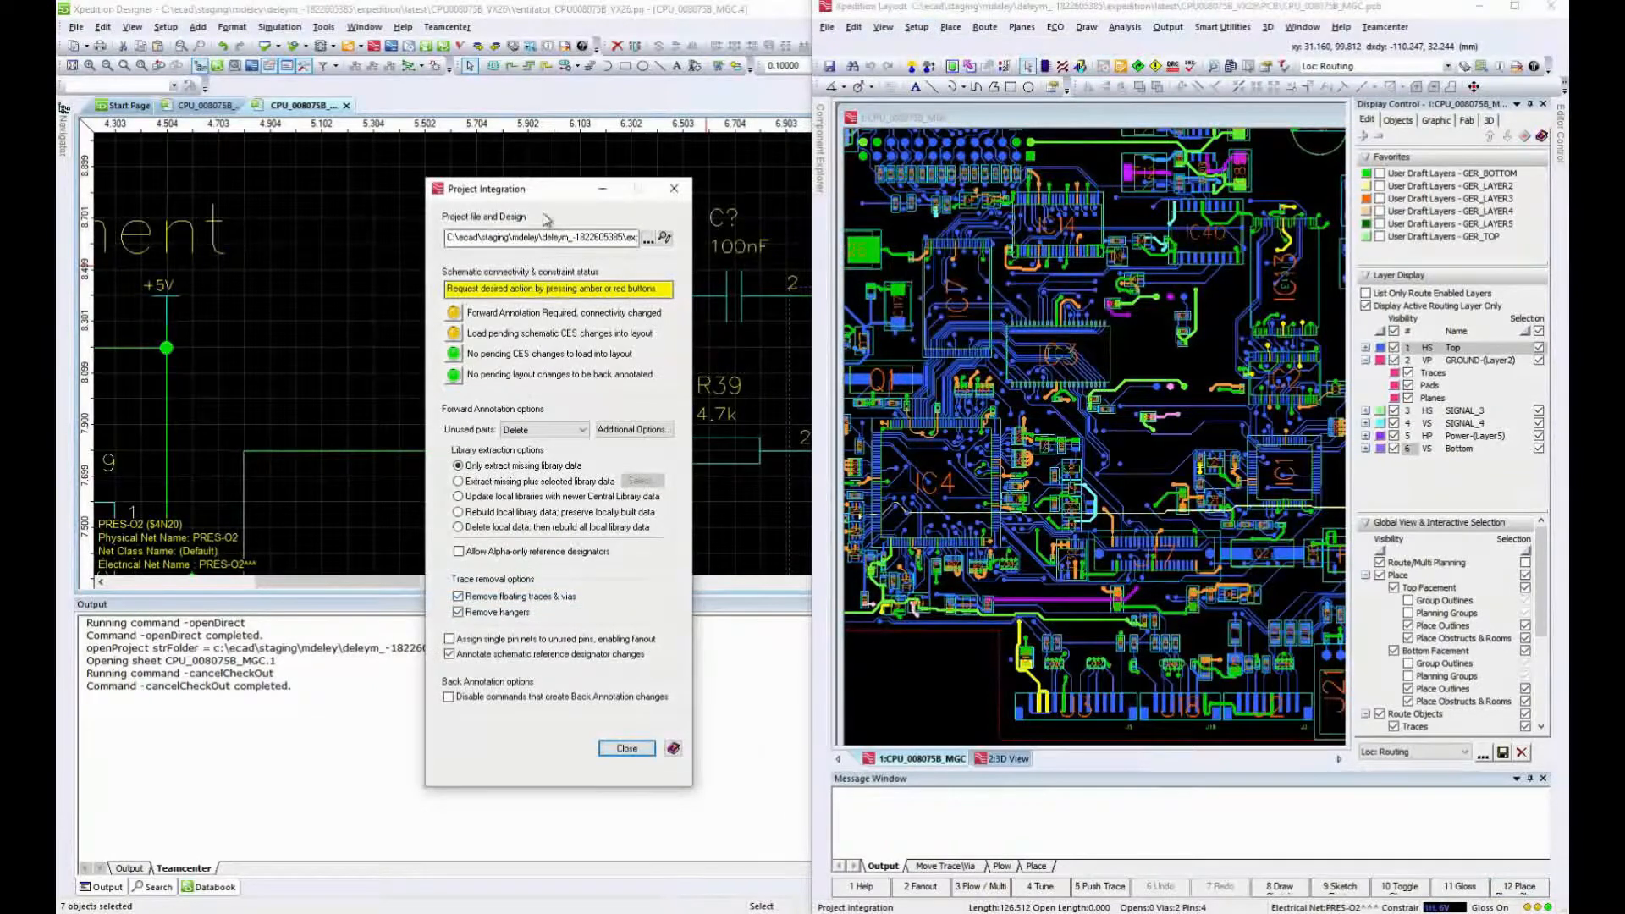
left_click_drag(526, 196, 1041, 170)
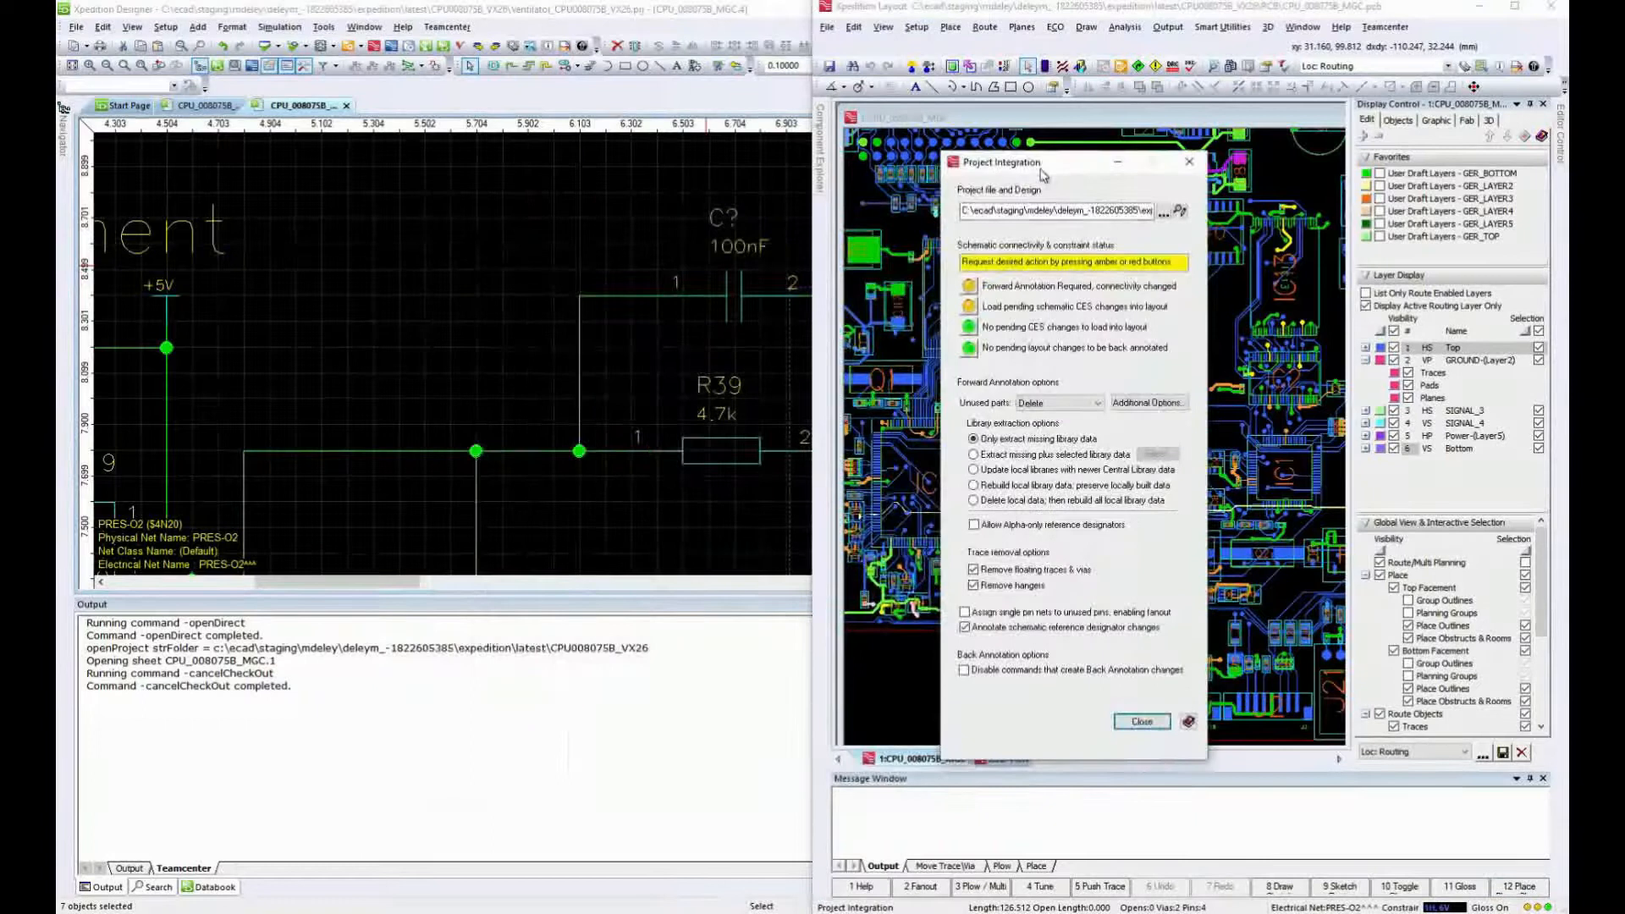
left_click(970, 286)
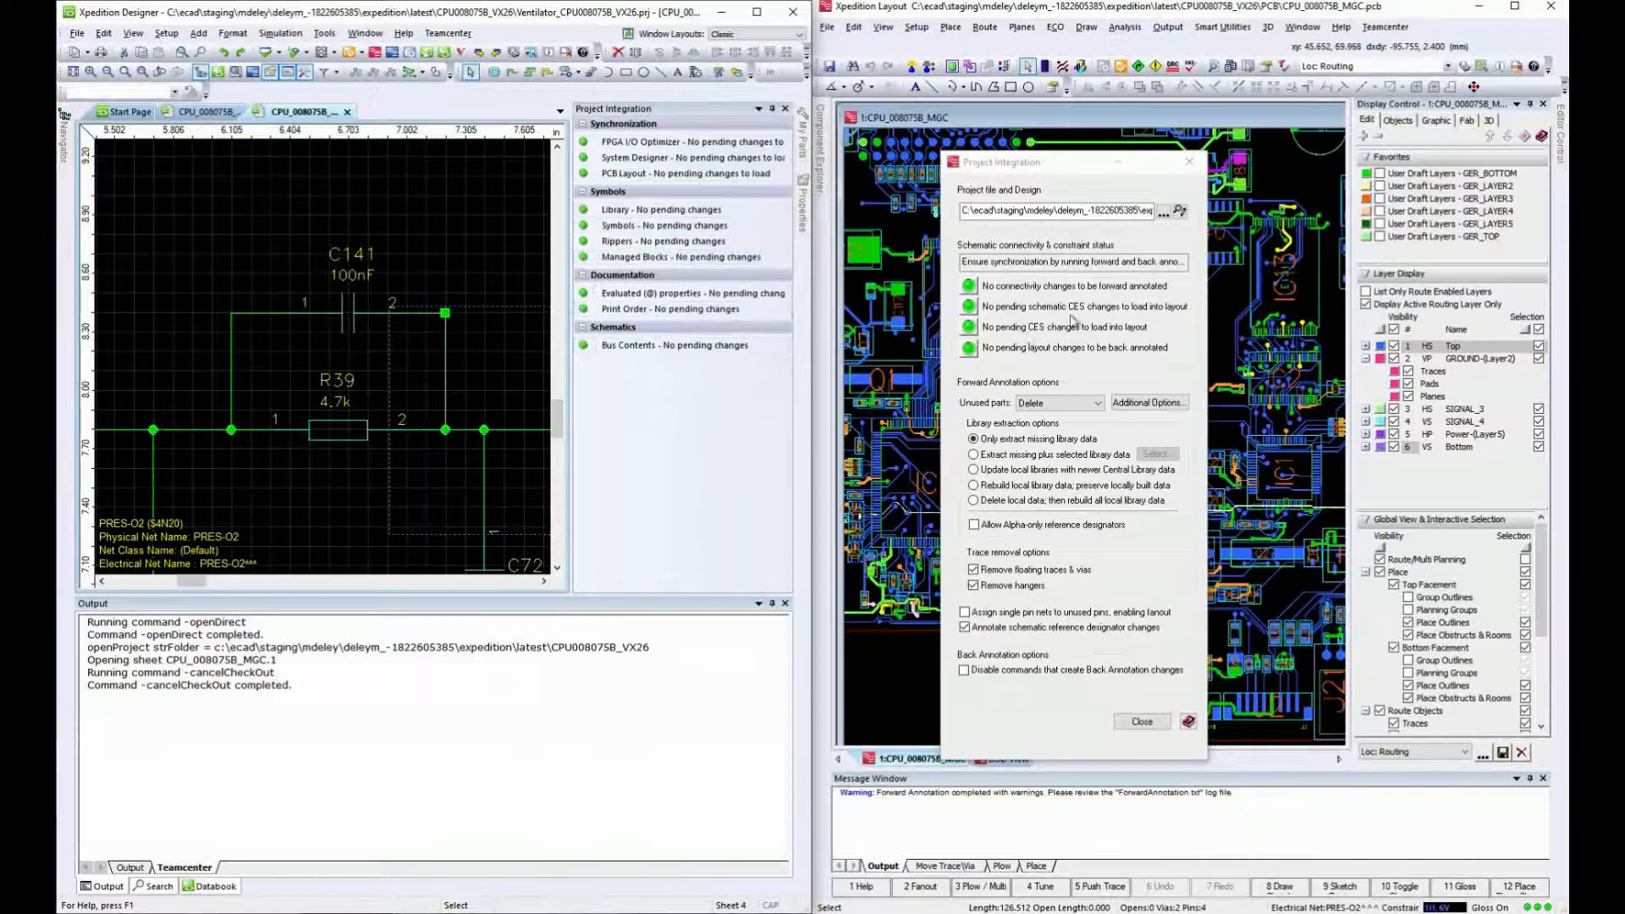
left_click(1190, 163)
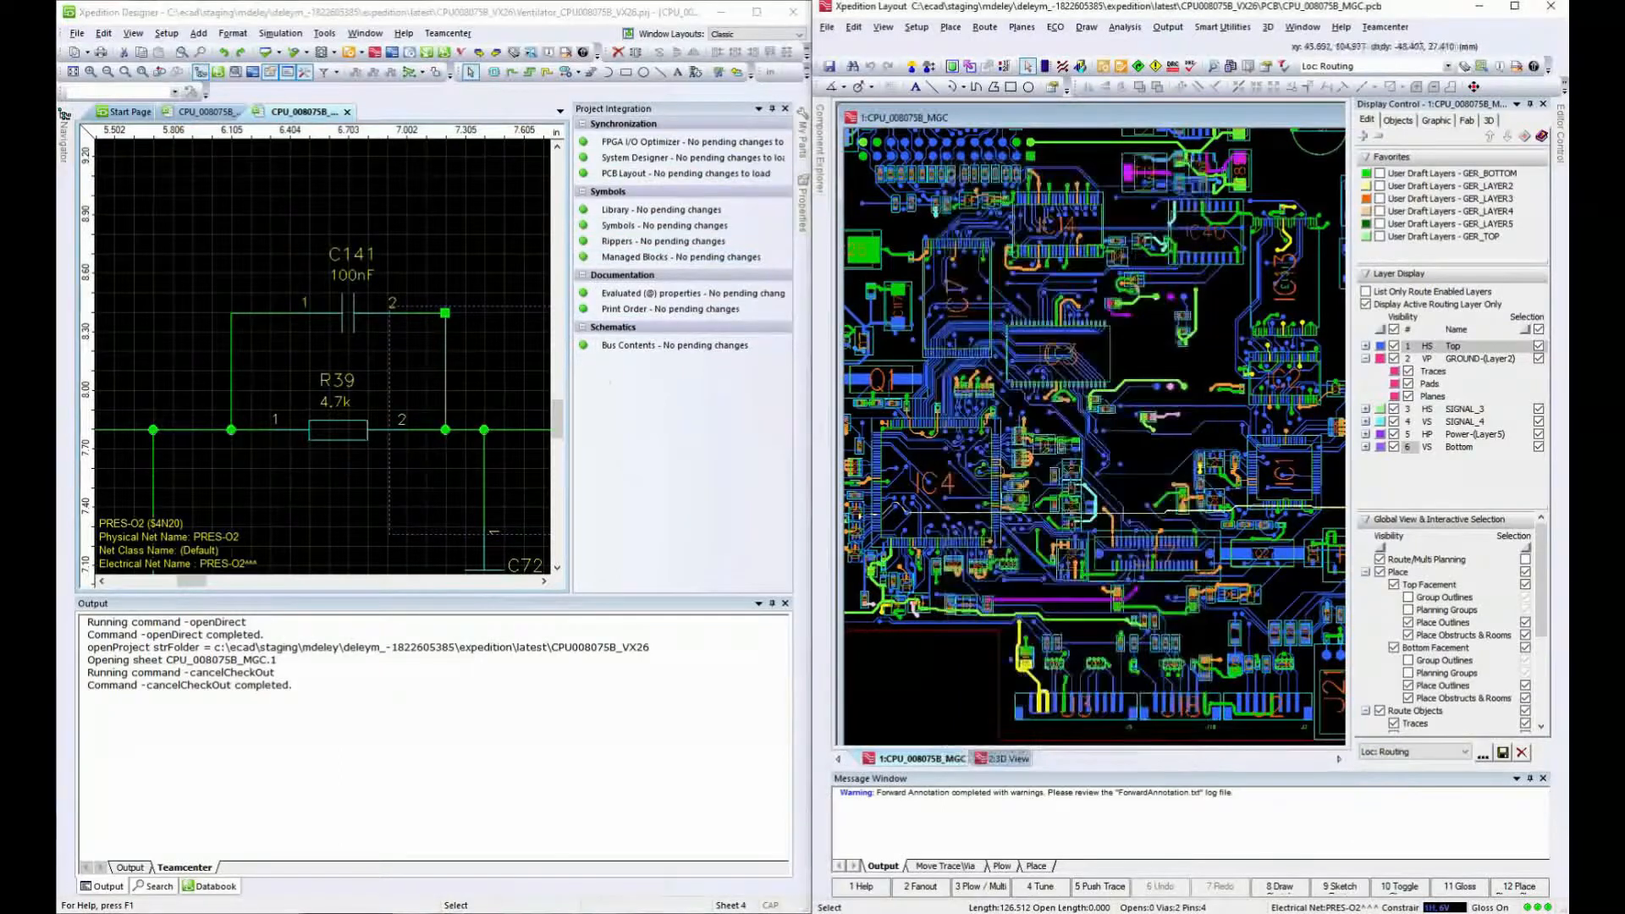
Step: Maximize the layout and filter the Component Explorer list to components in states U and D, widening the State column
left_click(1514, 8)
mouse_move(613, 430)
right_mouse_down()
mouse_move(516, 363)
mouse_move(610, 457)
right_mouse_up()
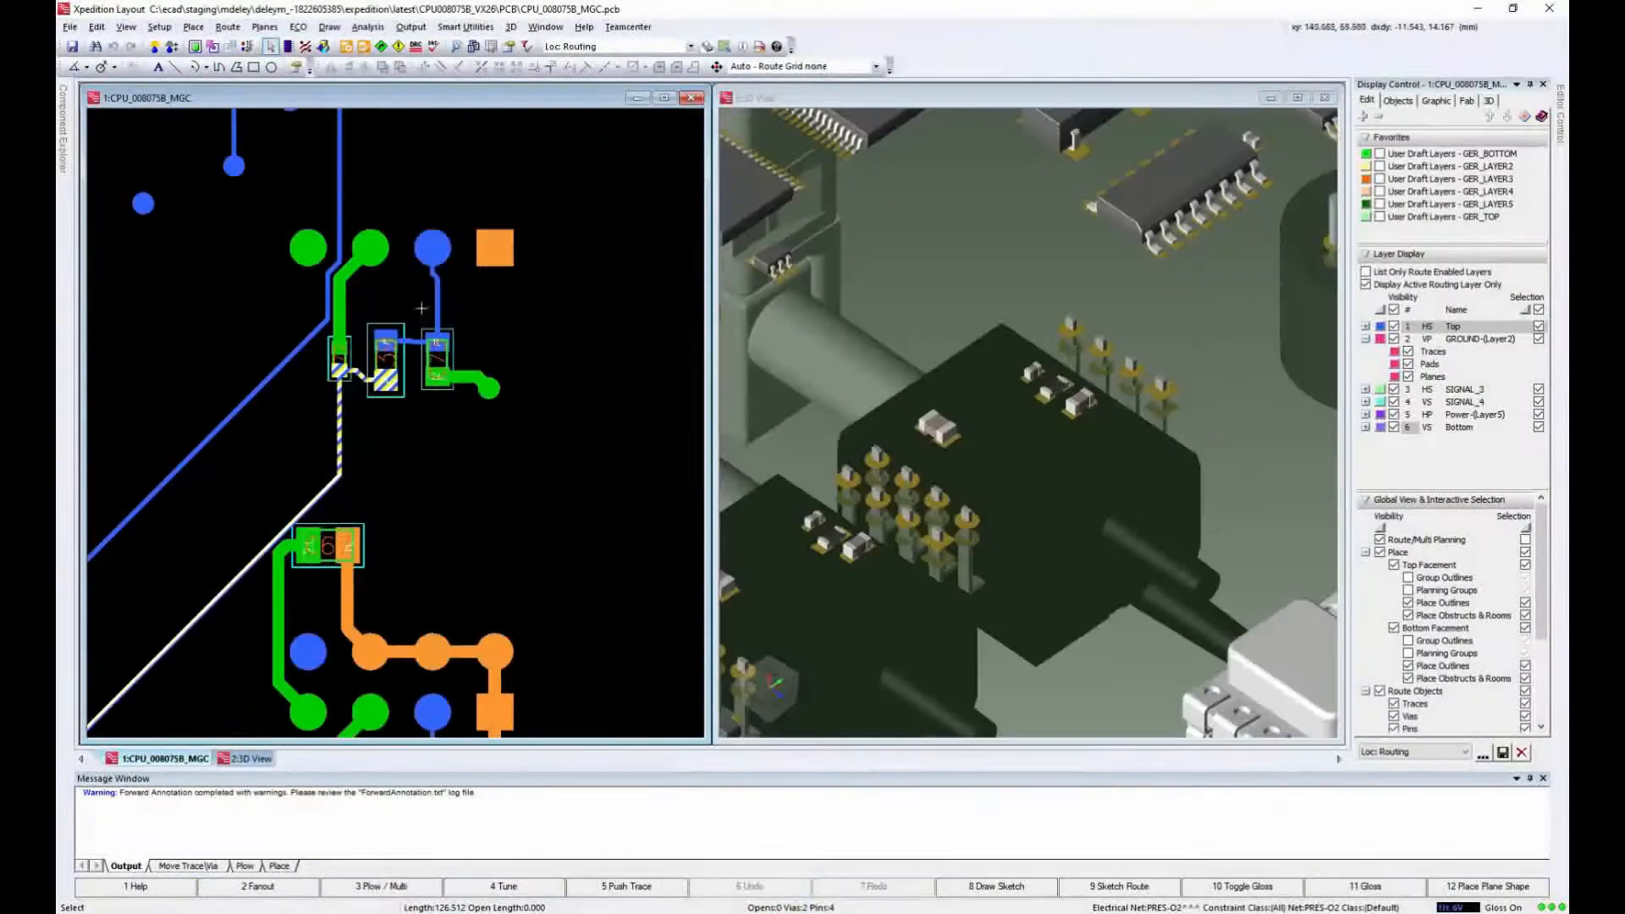
mouse_move(65, 116)
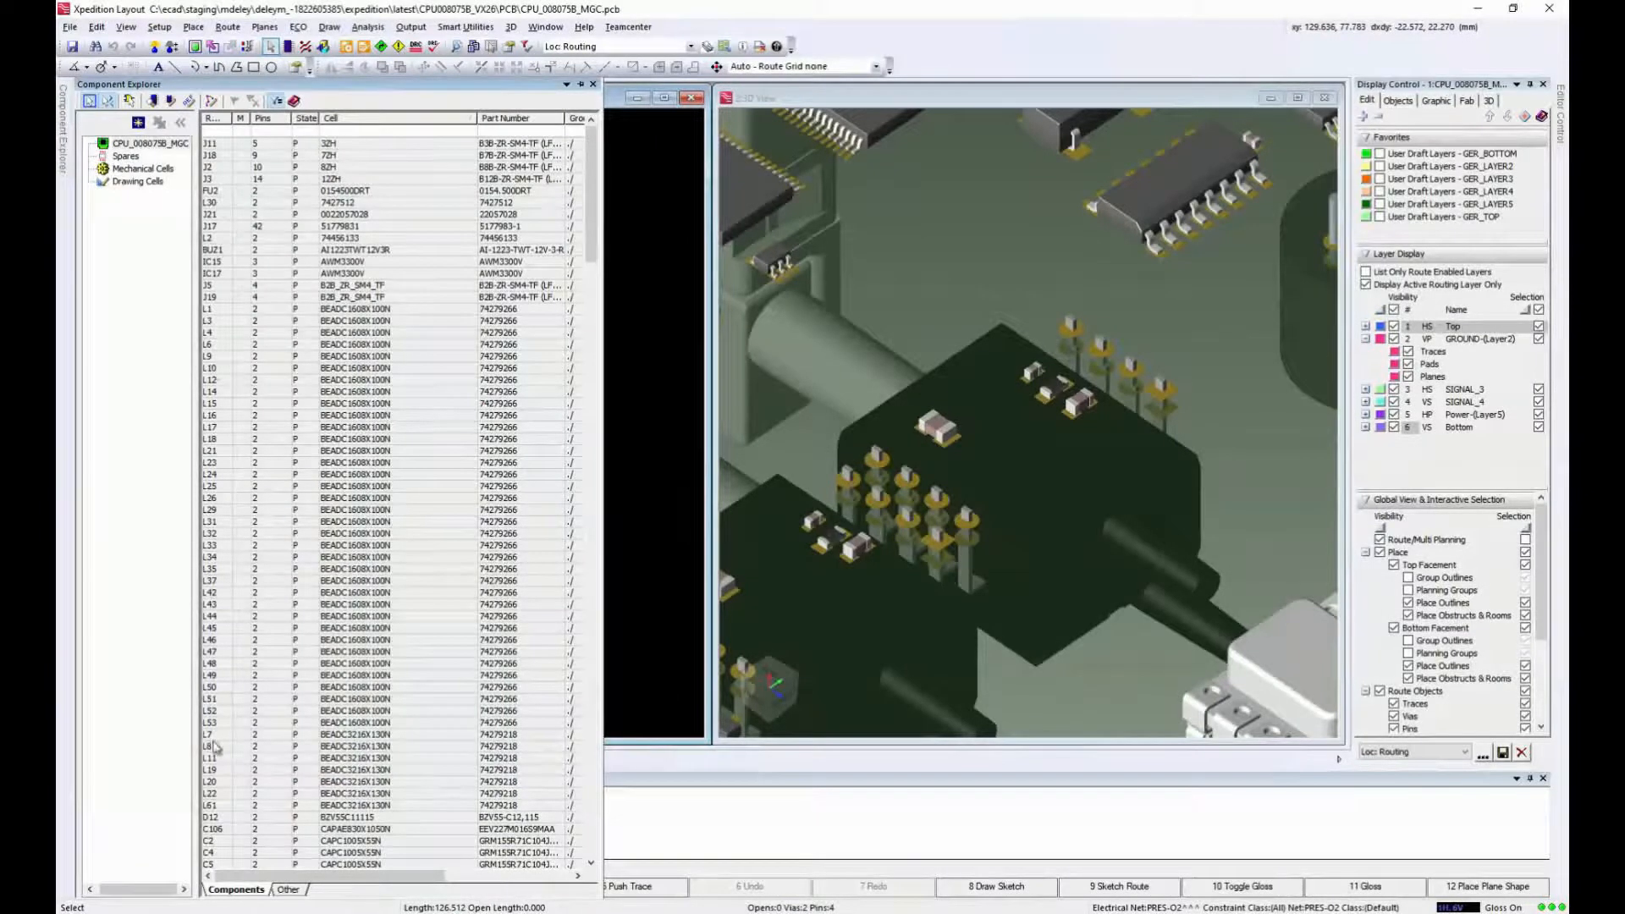
left_click(315, 133)
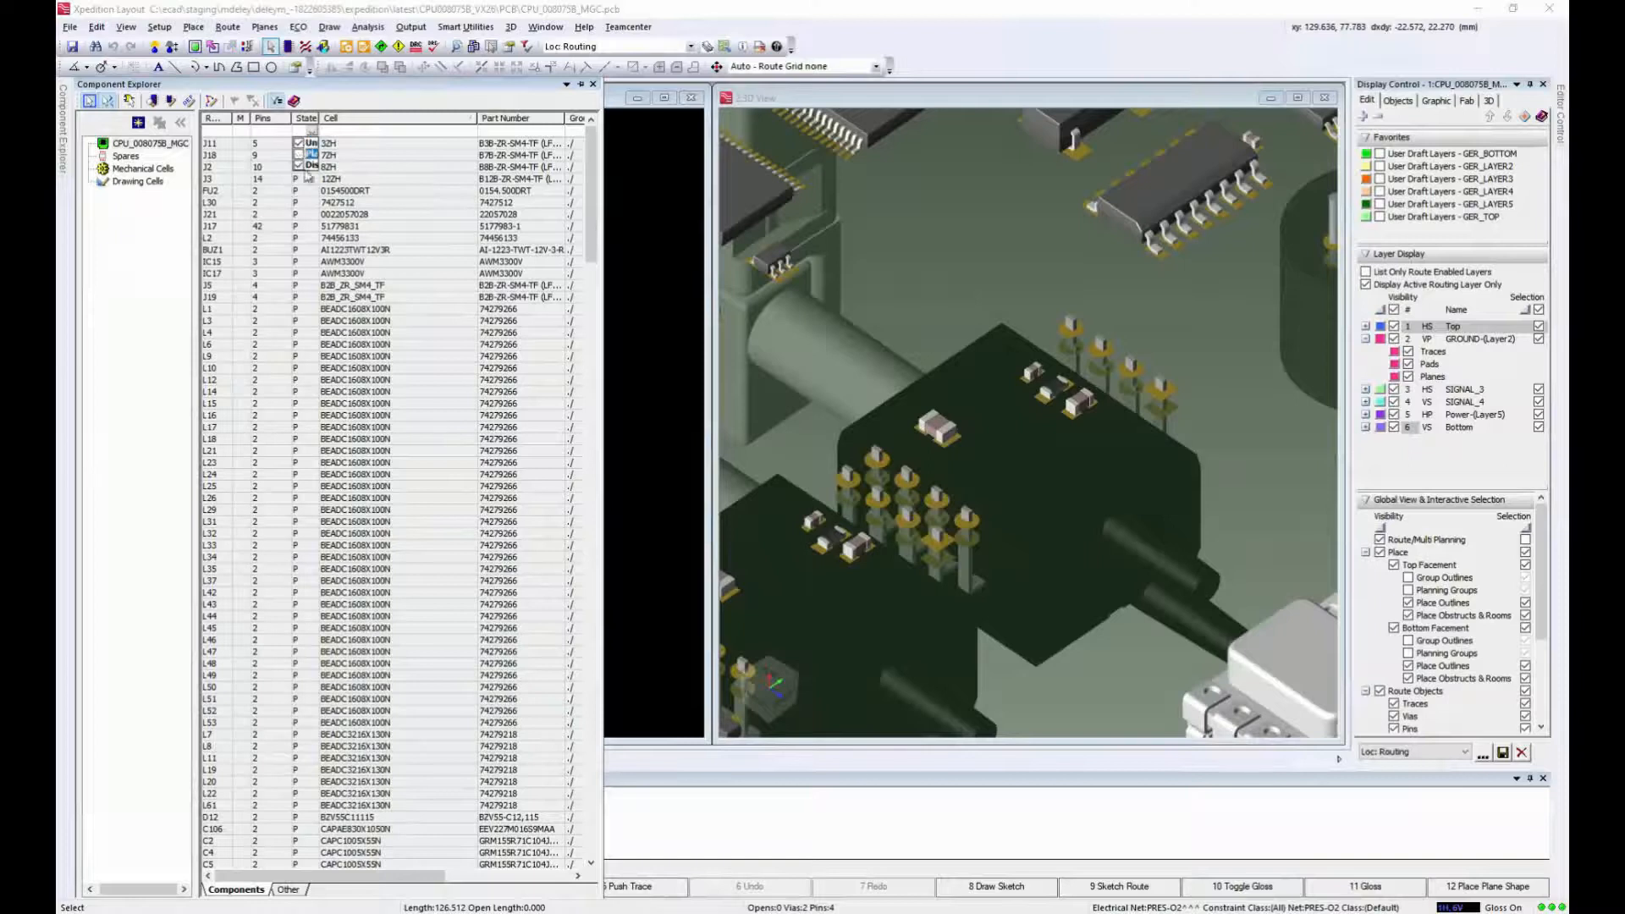
left_click(318, 117)
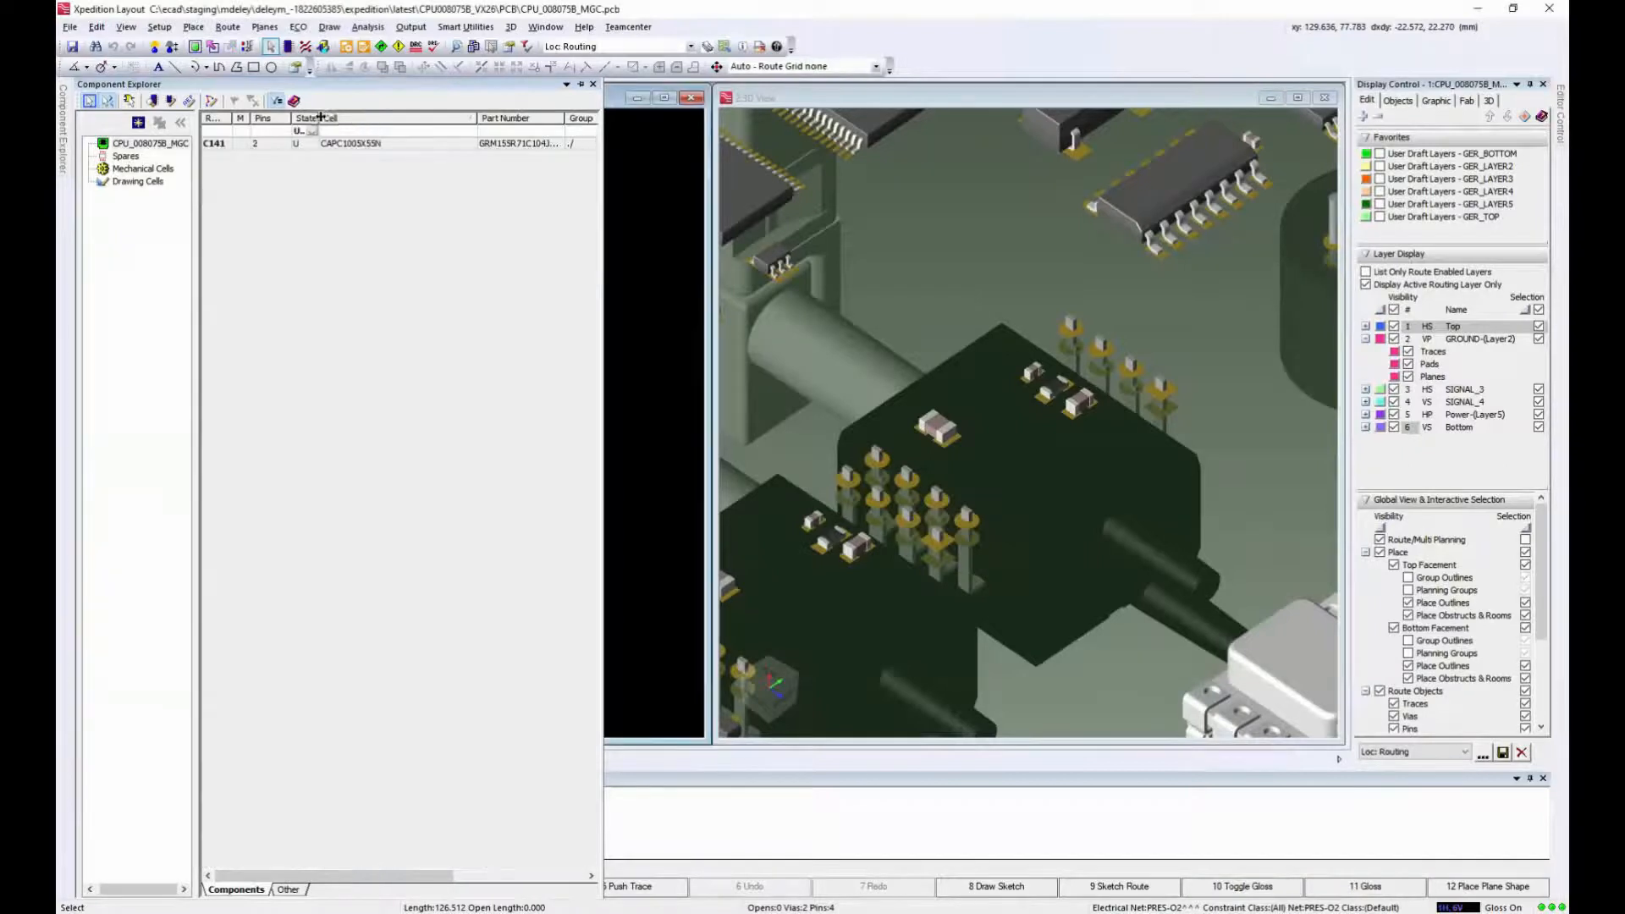
left_click_drag(320, 118, 368, 118)
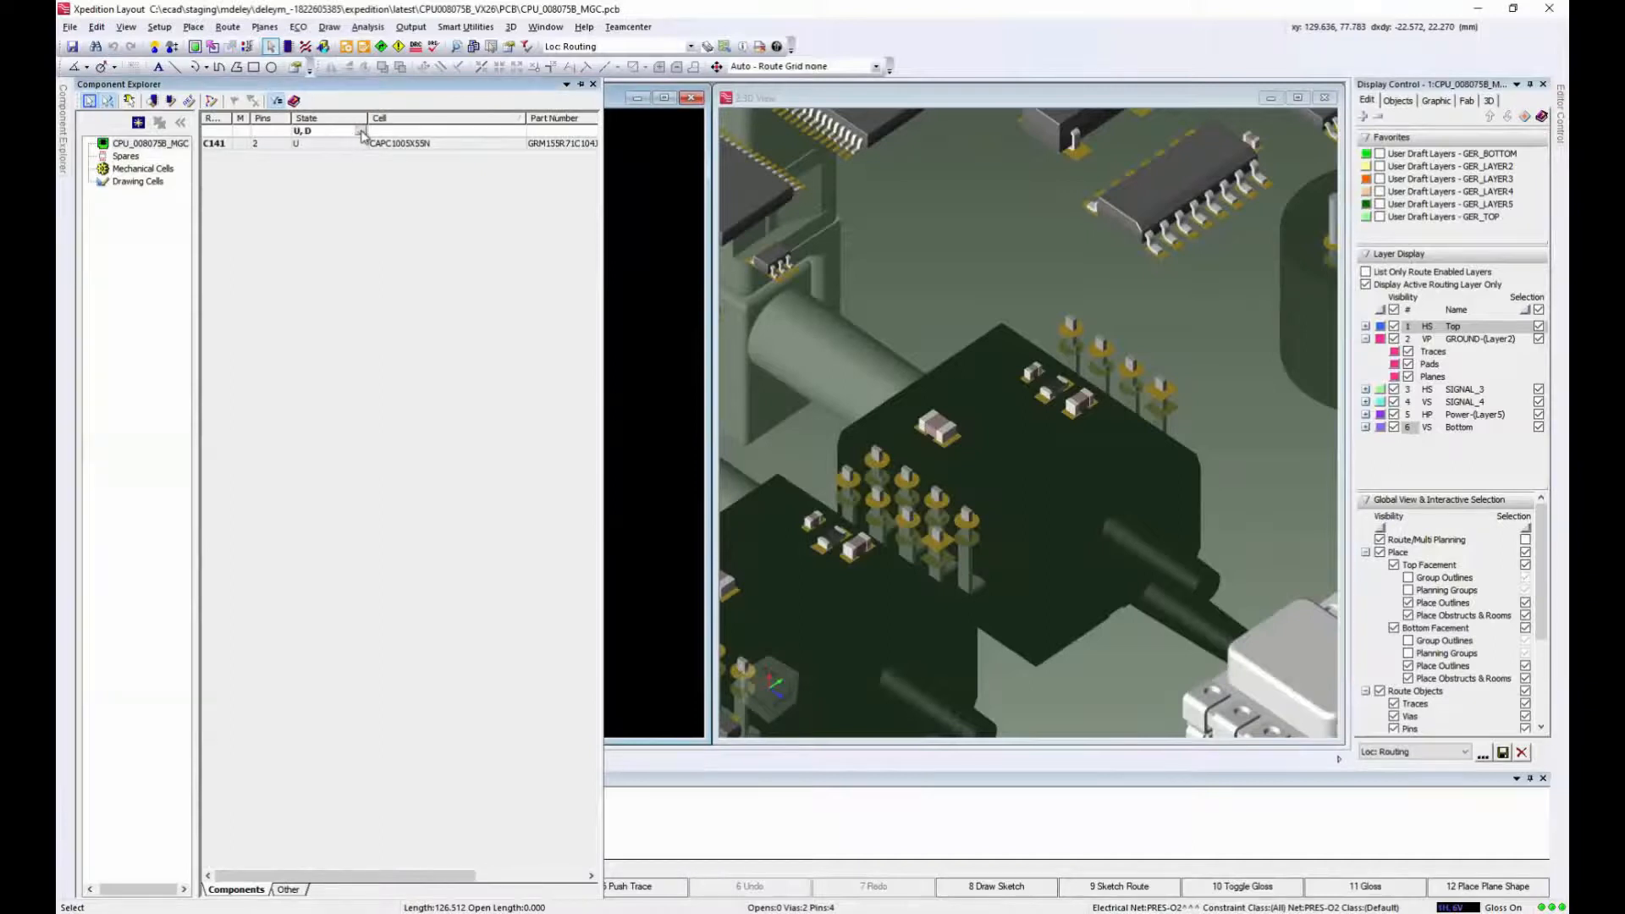
left_click(361, 133)
left_click(355, 209)
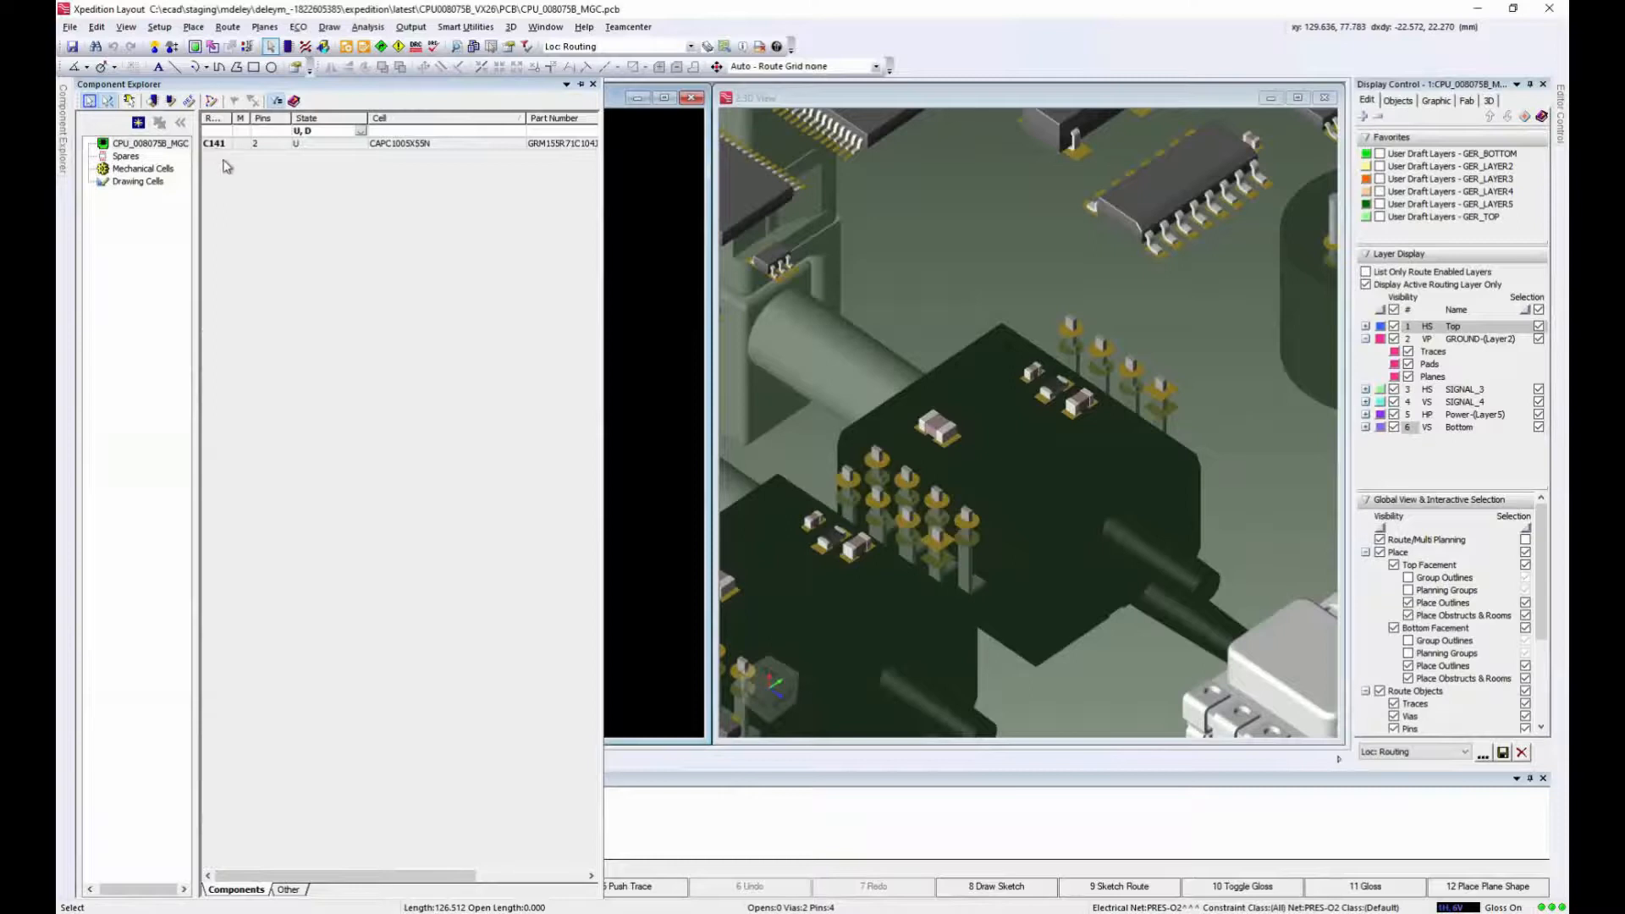
Step: Place C141 to the right of C73, rotate it to 270 degrees, and route traces from both of its pins to the neighbouring parts
left_click_drag(218, 149, 543, 355)
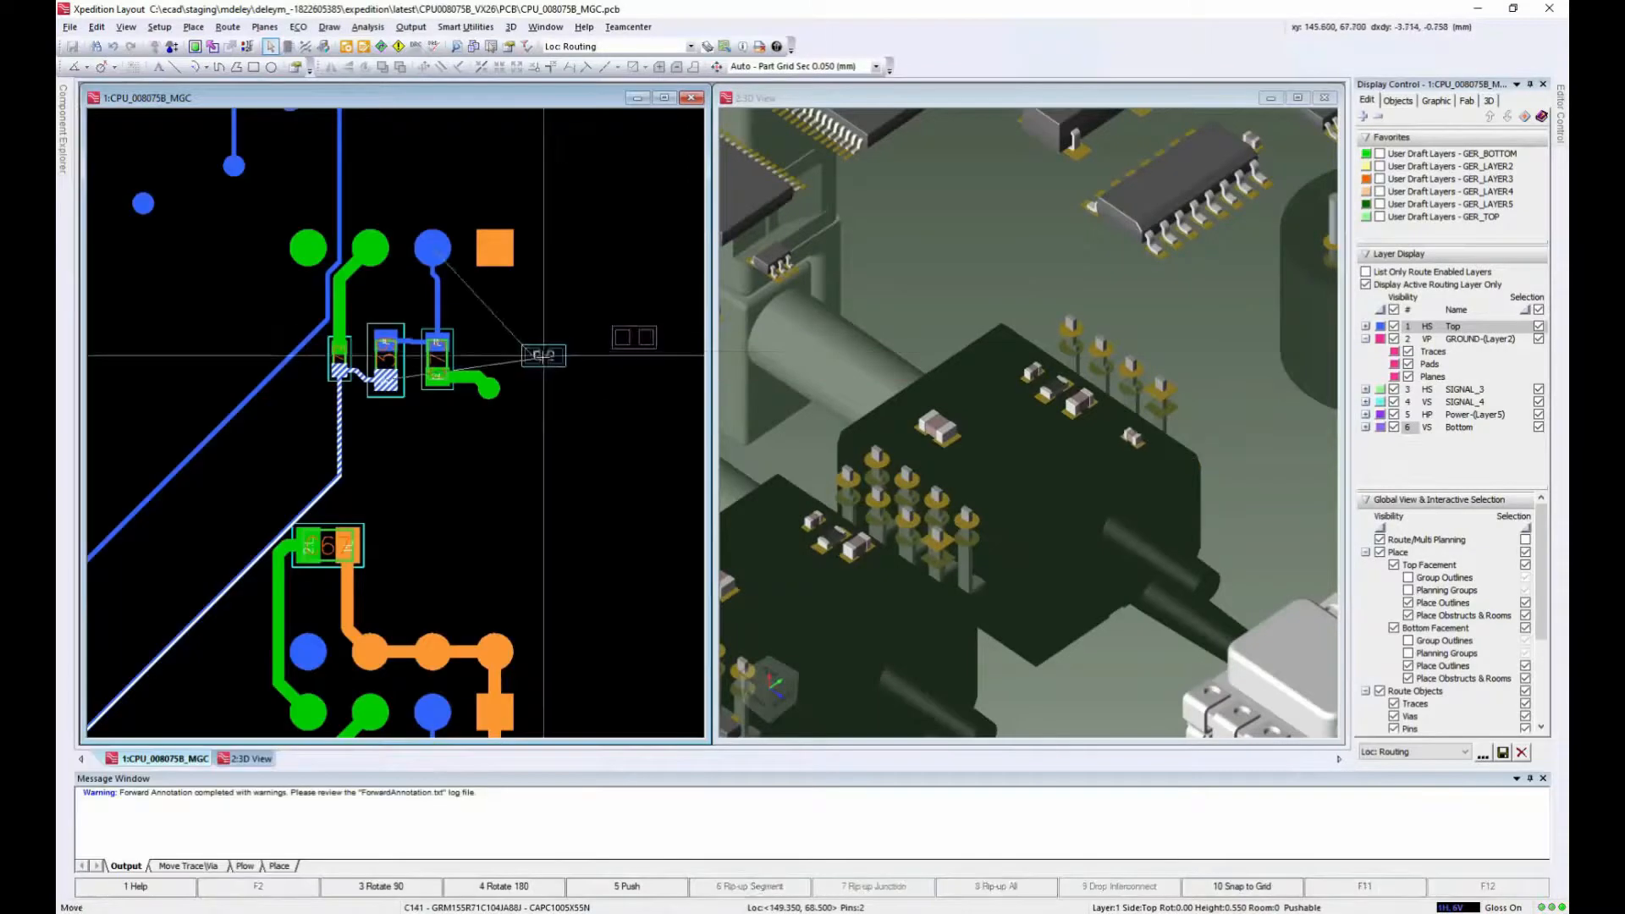
left_click(543, 355)
key("F3")
key("F3")
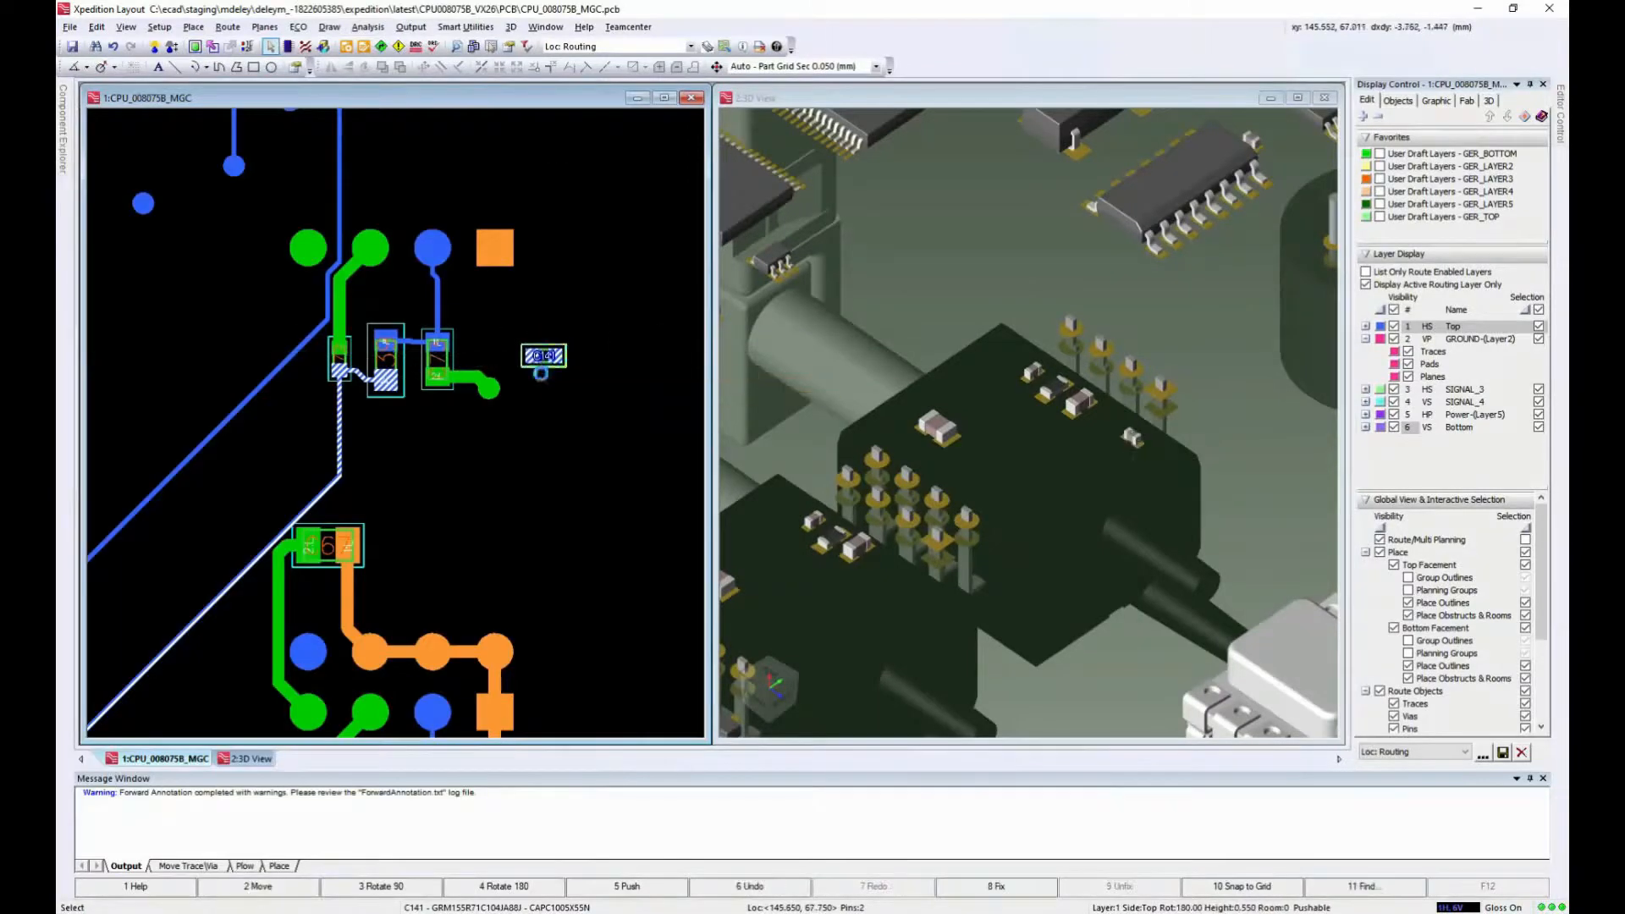
key("F3")
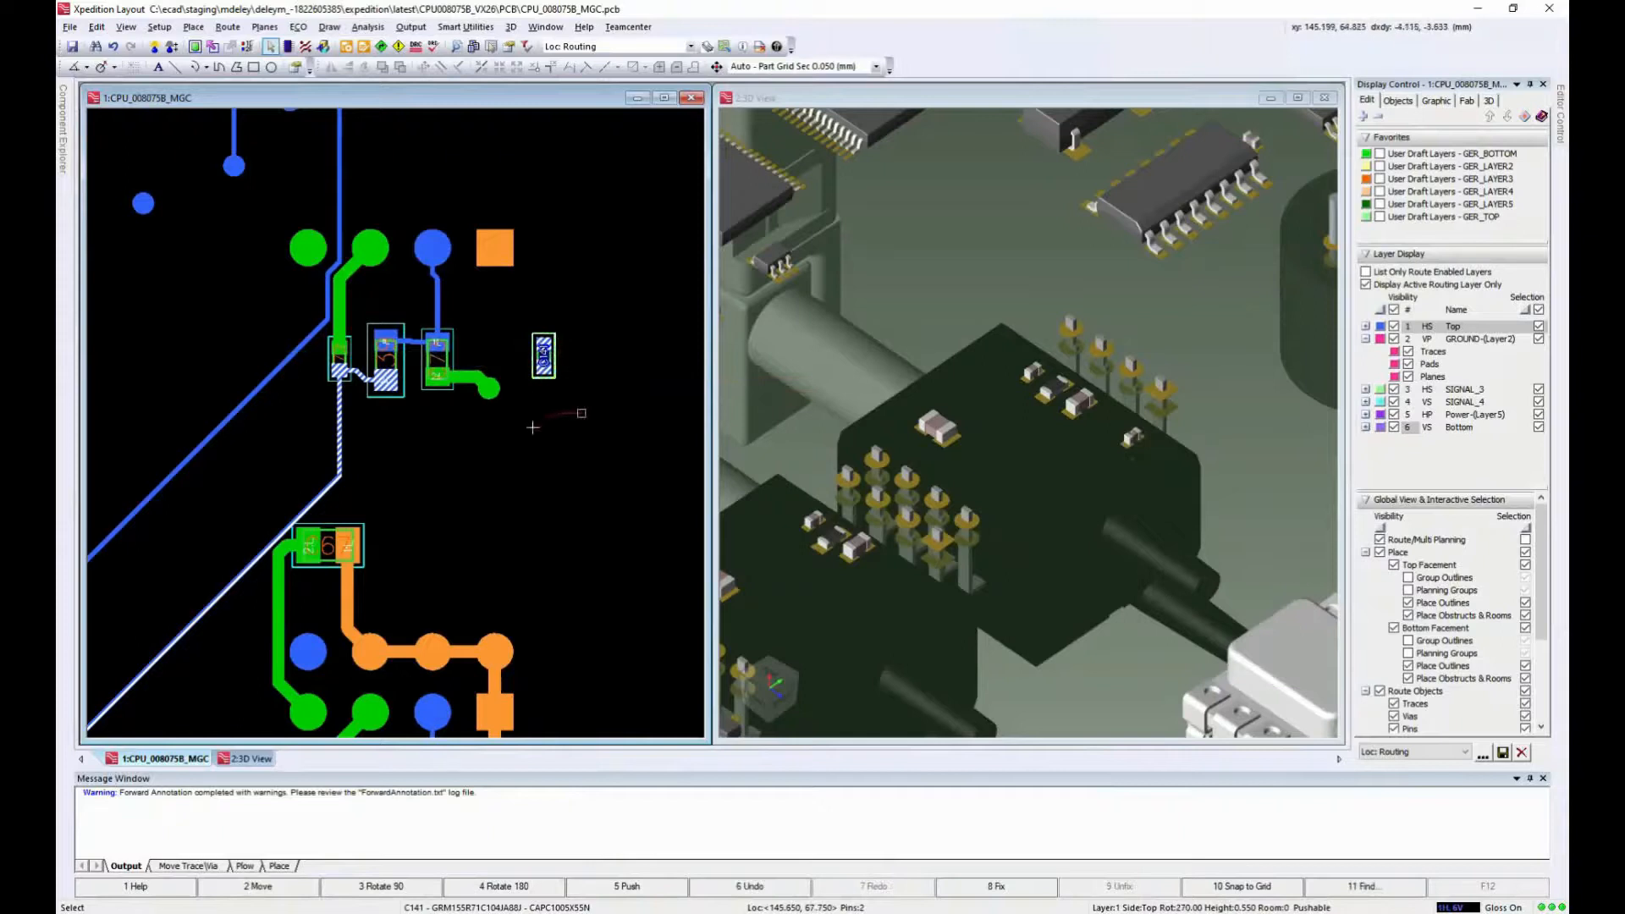
mouse_move(532, 427)
middle_mouse_down()
mouse_move(591, 452)
mouse_move(562, 449)
middle_mouse_up()
mouse_move(544, 344)
left_mouse_down()
mouse_move(440, 340)
mouse_move(542, 366)
mouse_move(379, 377)
left_mouse_up()
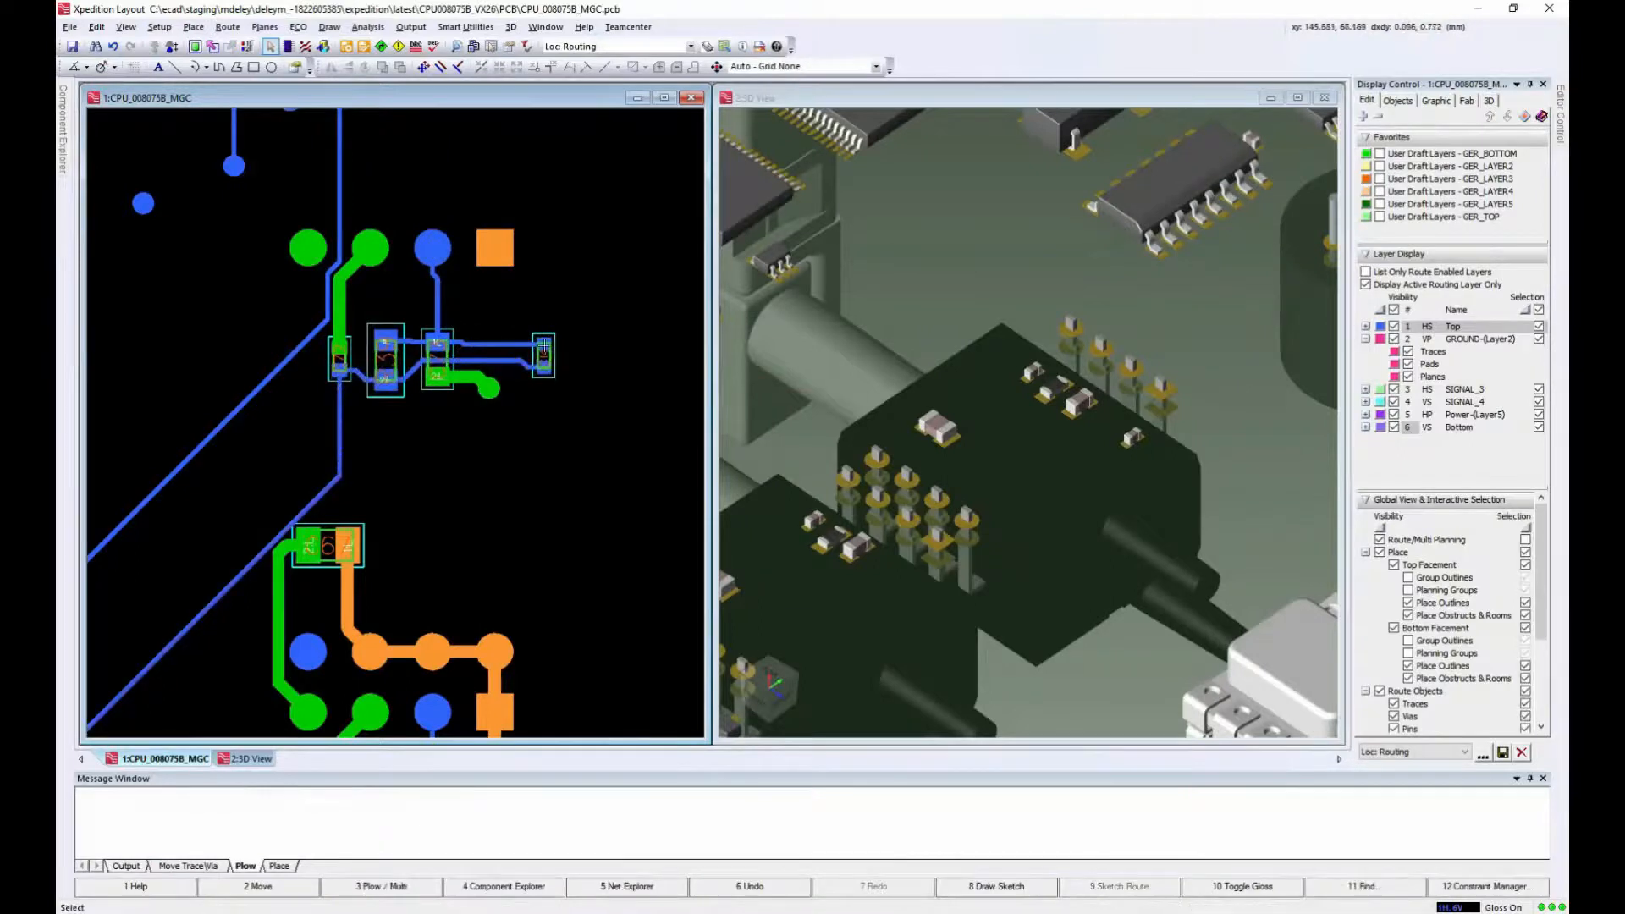
Step: Renumber the reference designator of capacitor C141 to C199 in the layout
left_click(544, 357)
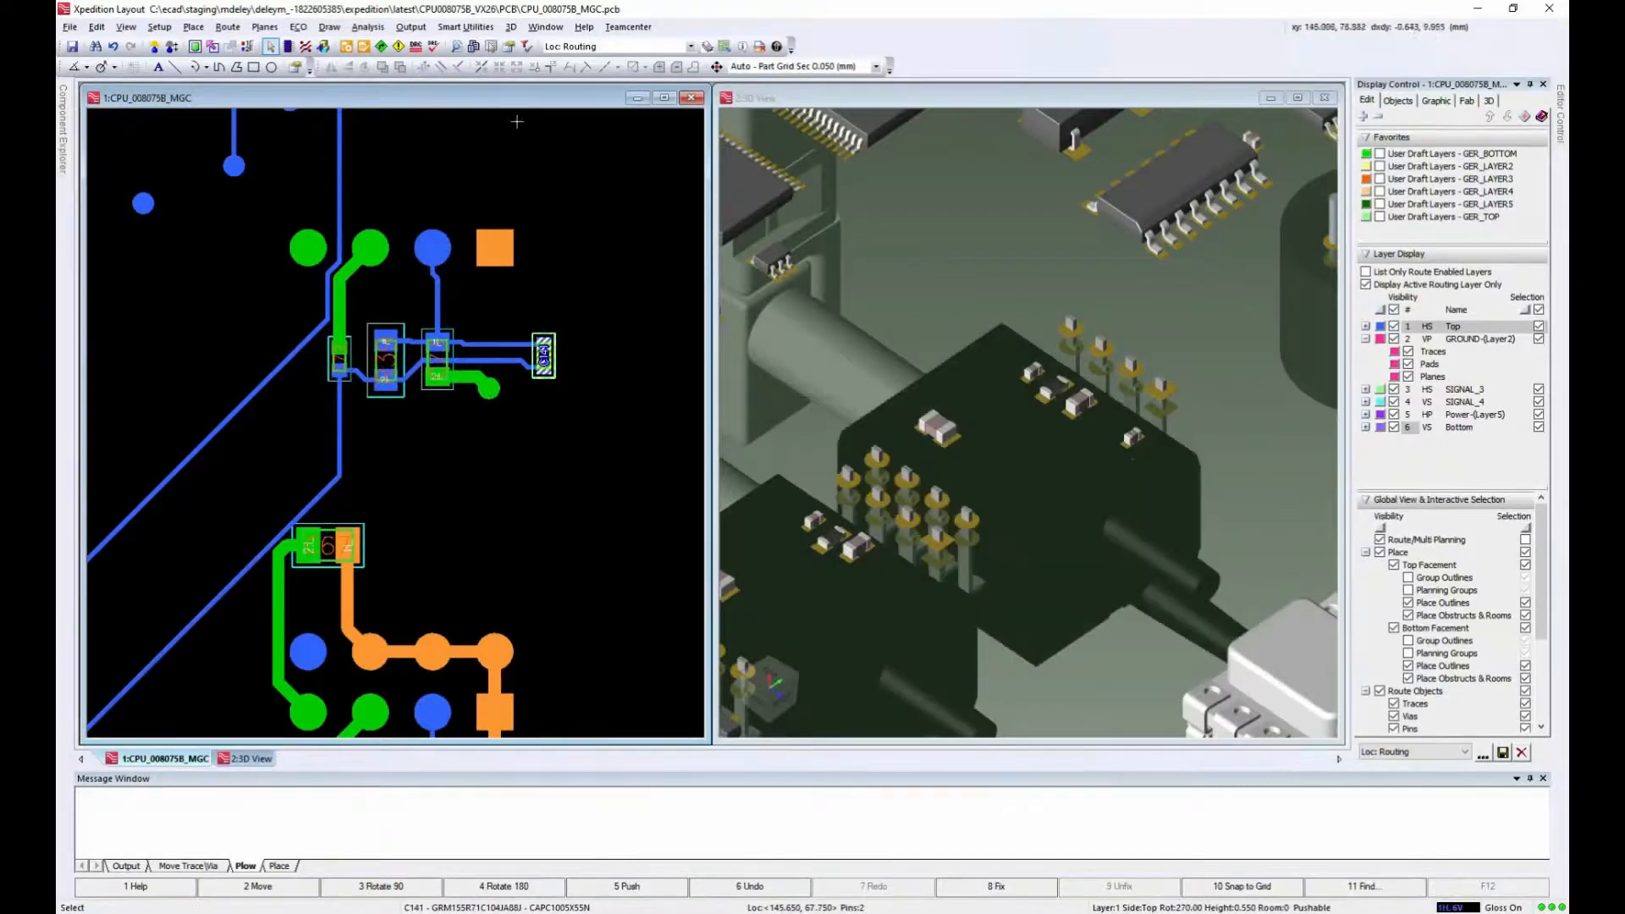
left_click(298, 26)
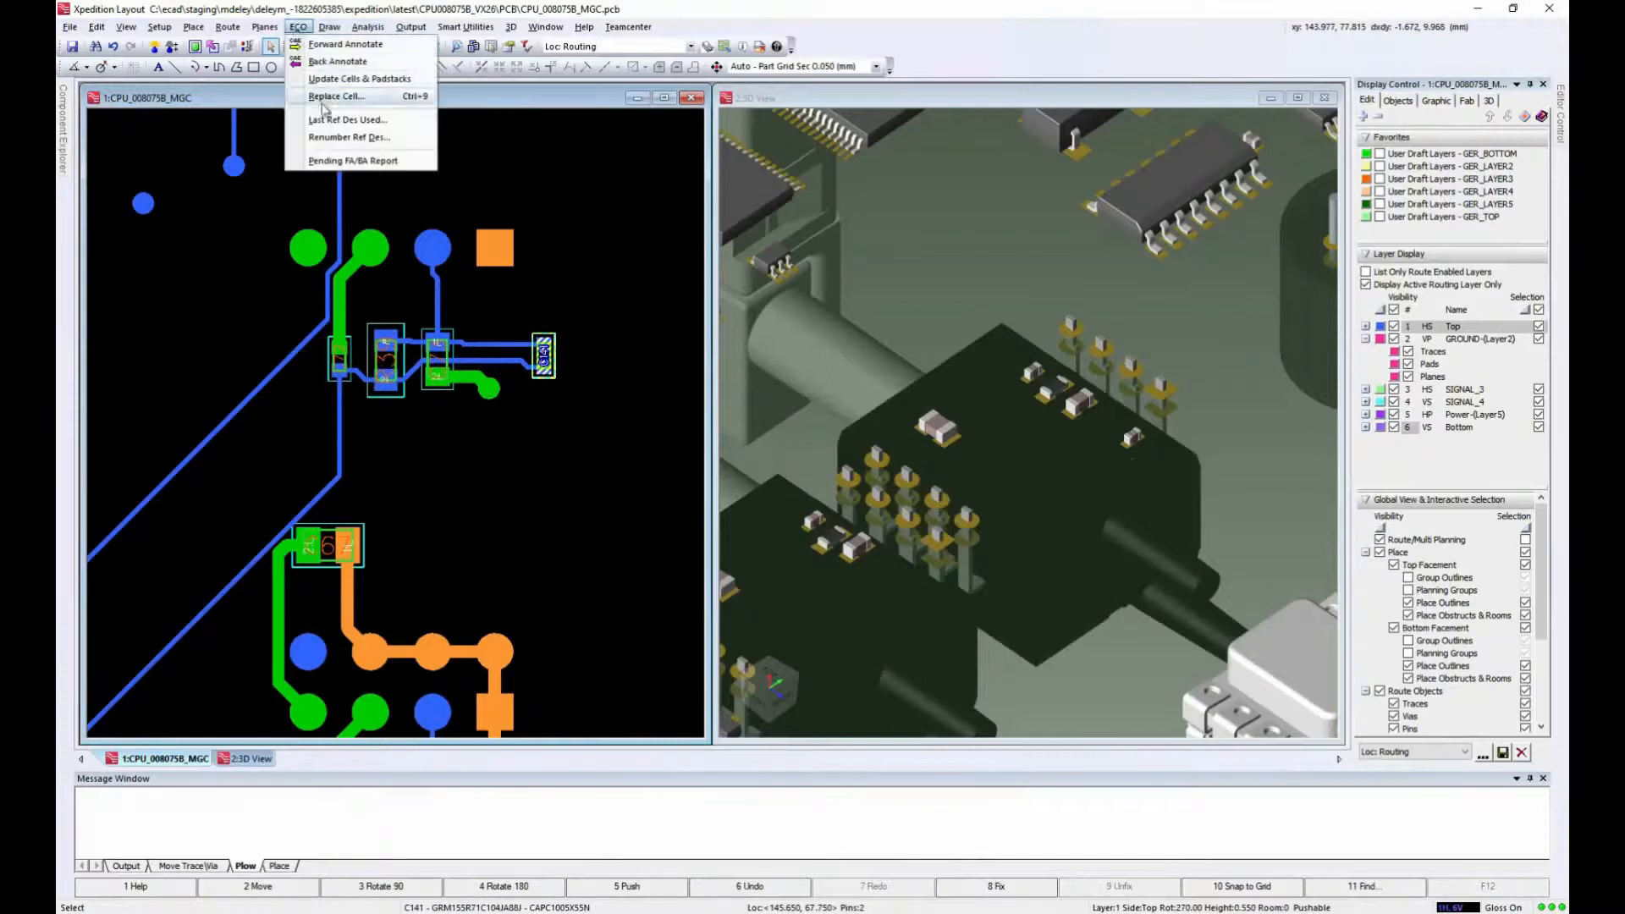
left_click(325, 138)
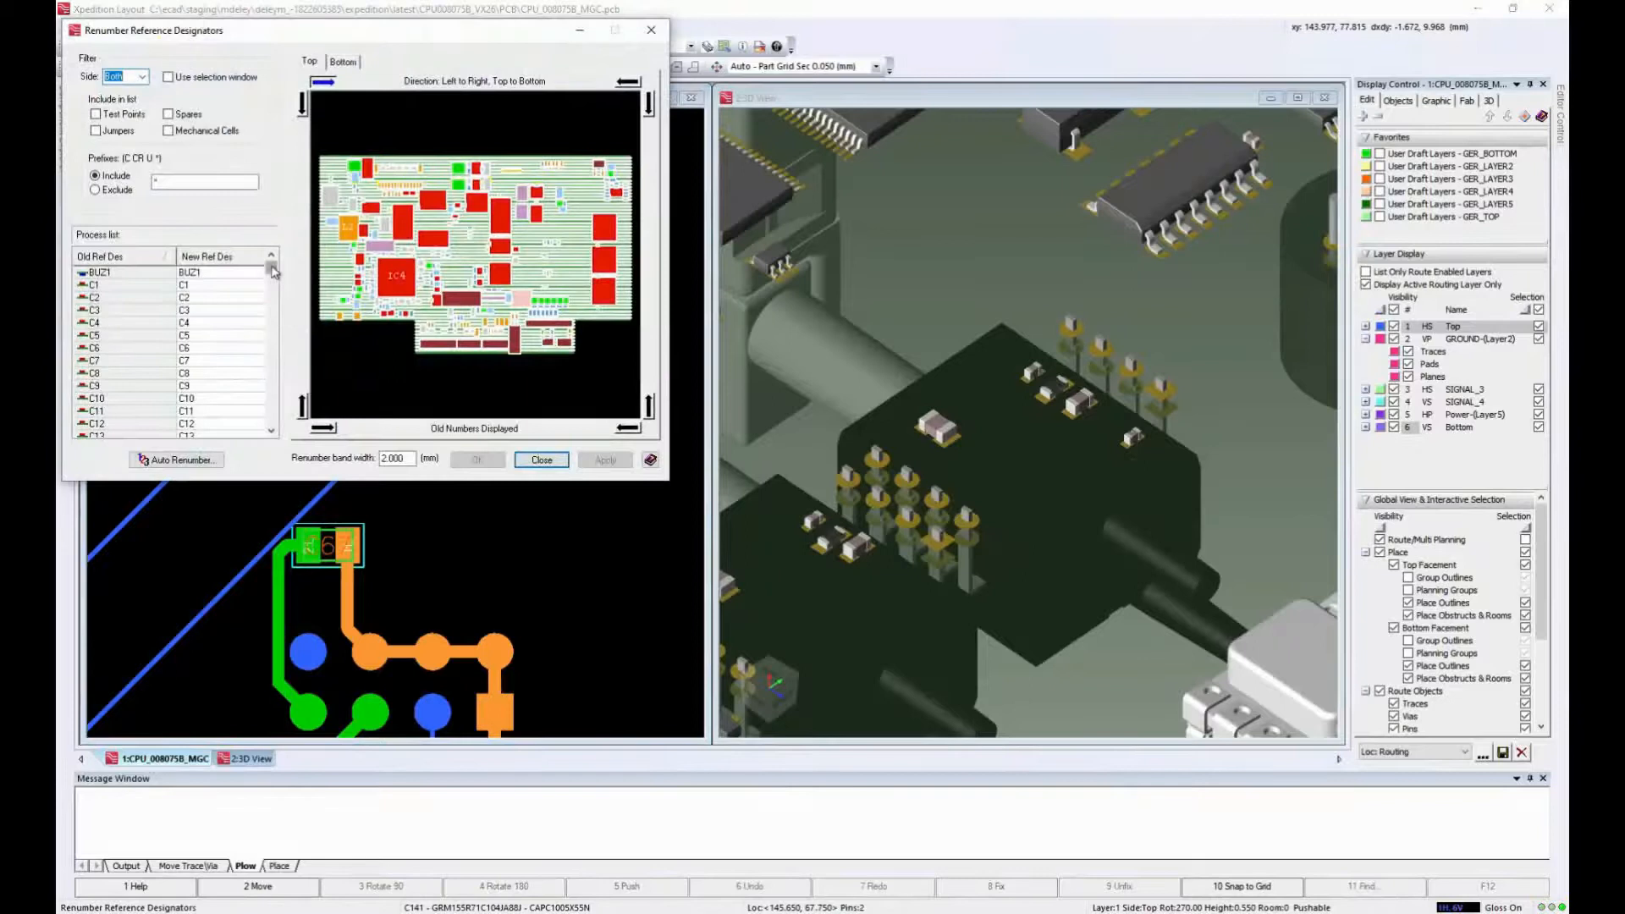
left_click_drag(273, 271, 271, 316)
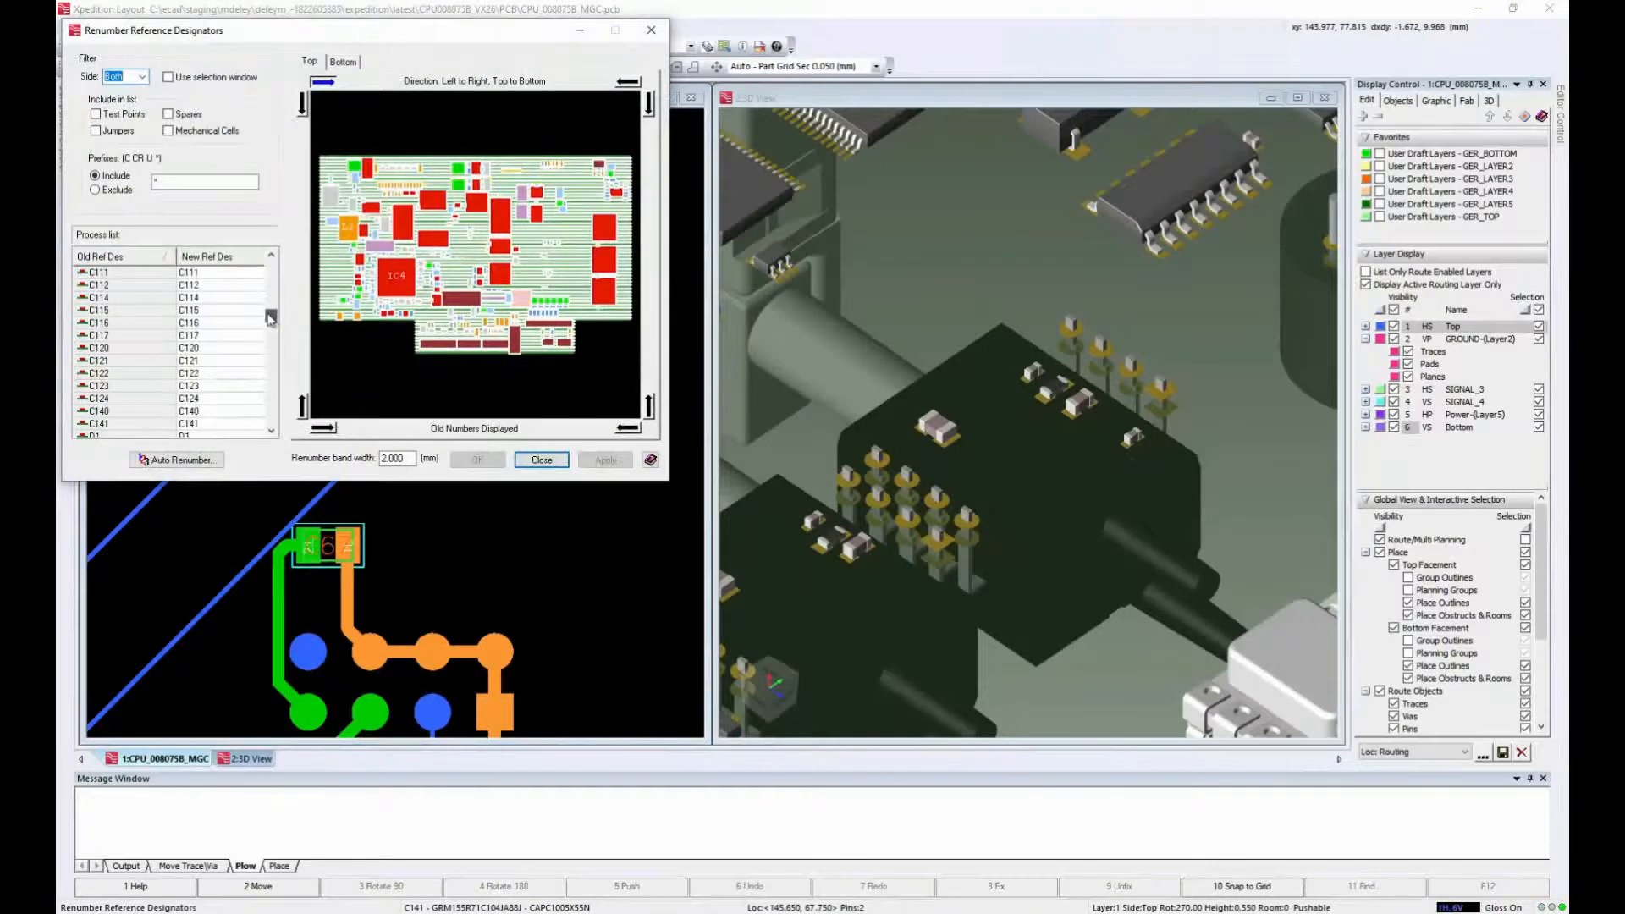
left_click(207, 424)
left_click(208, 425)
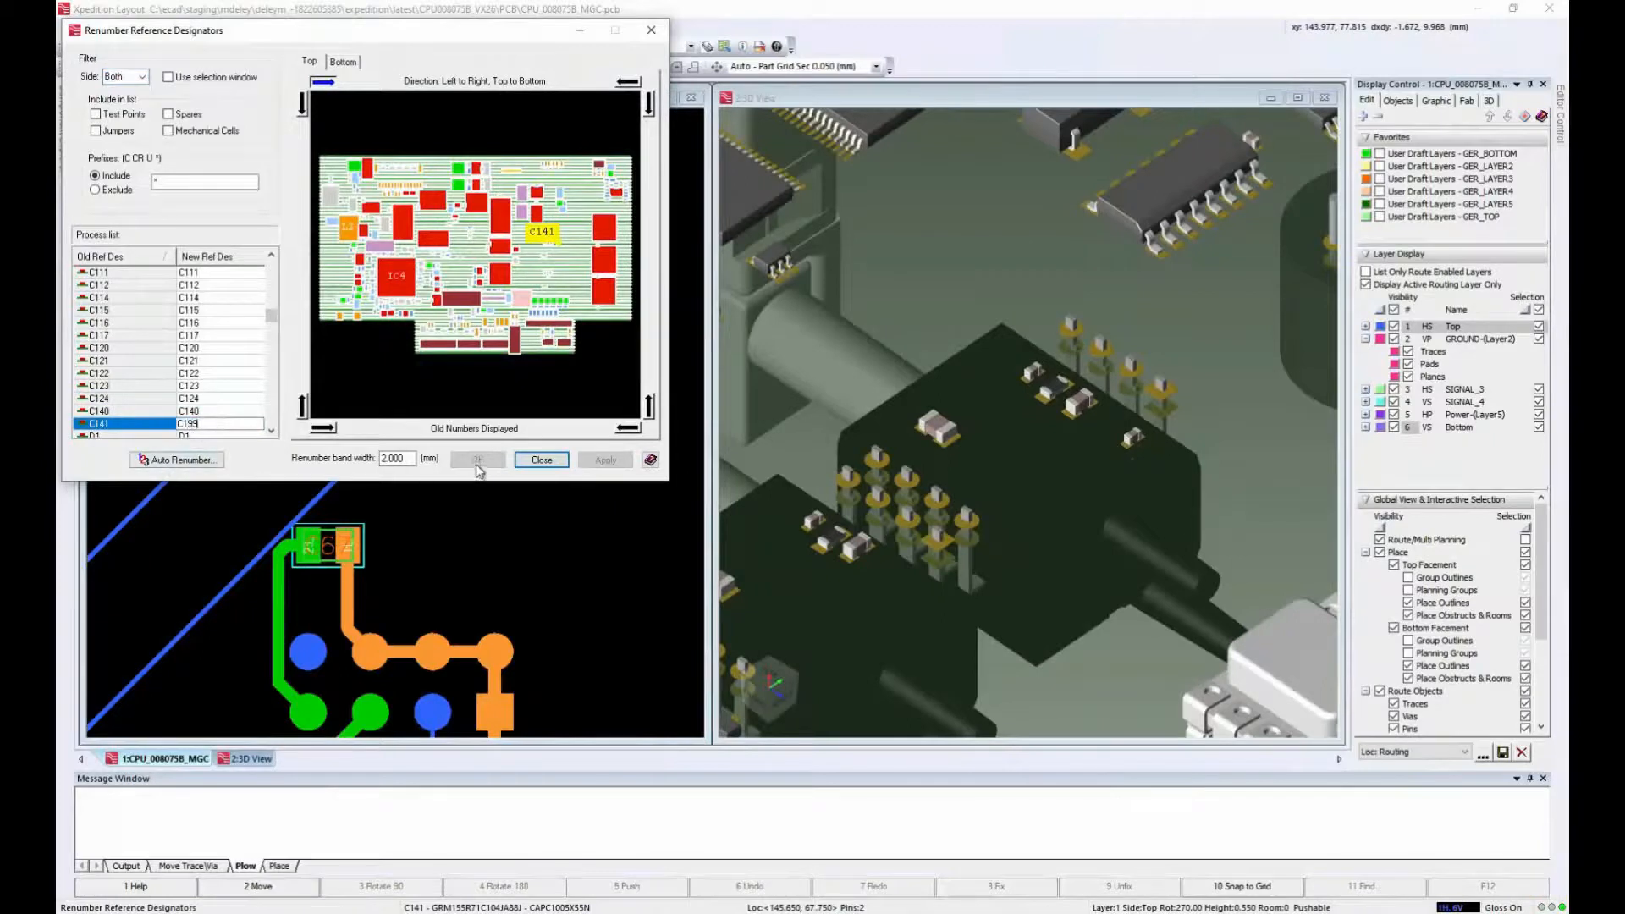
left_click(224, 398)
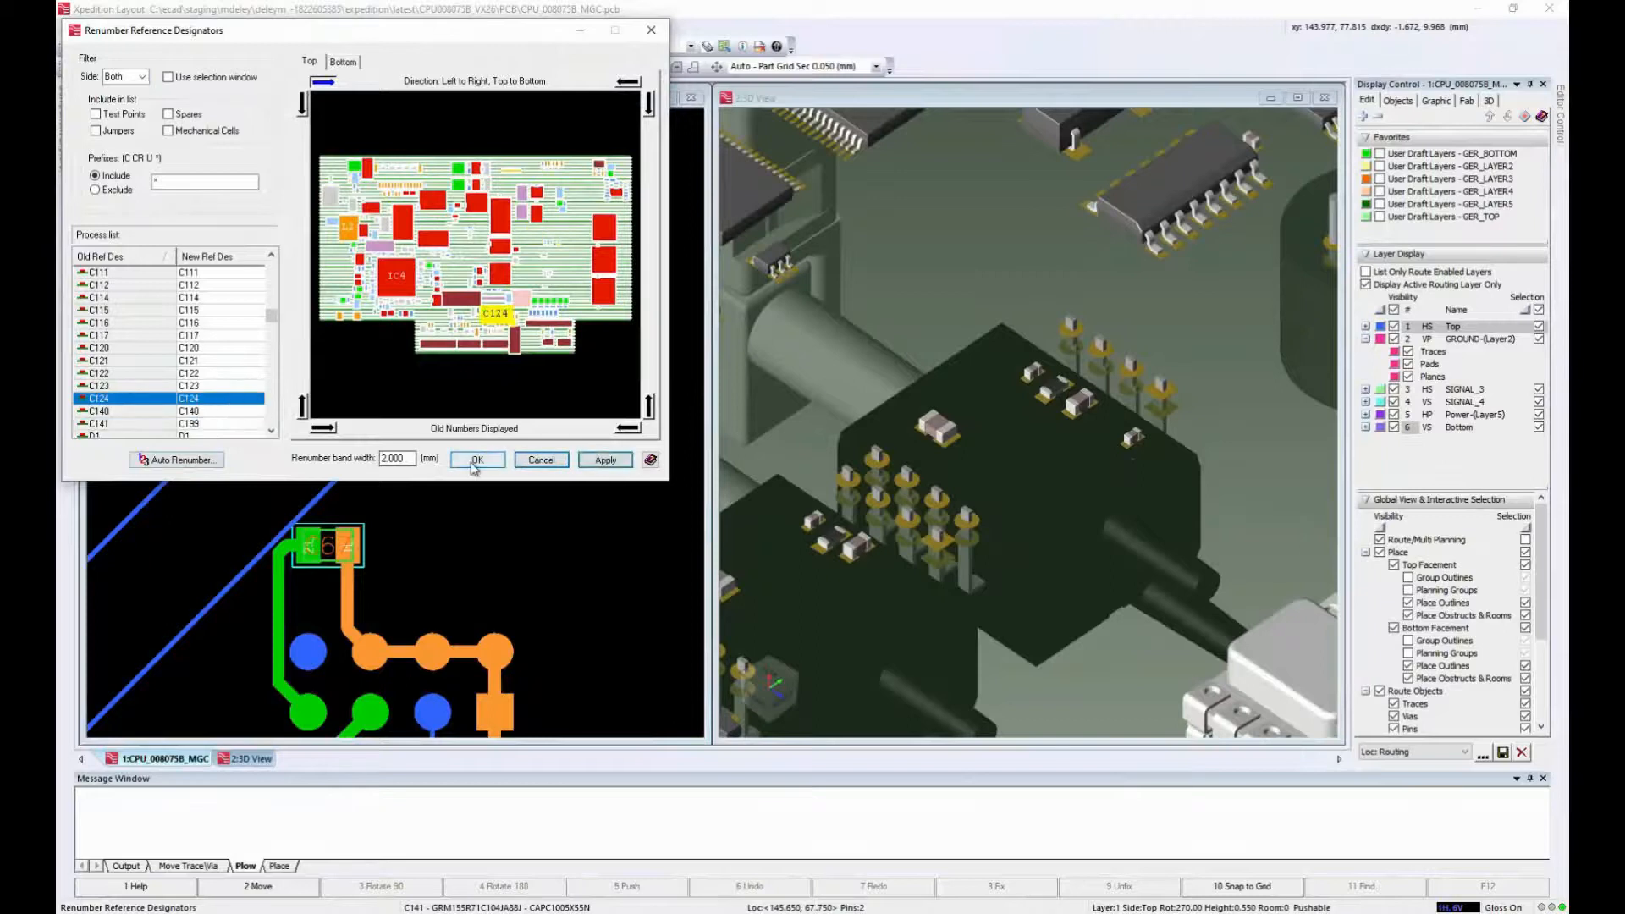
left_click(475, 461)
scroll(569, 378, "up", 3)
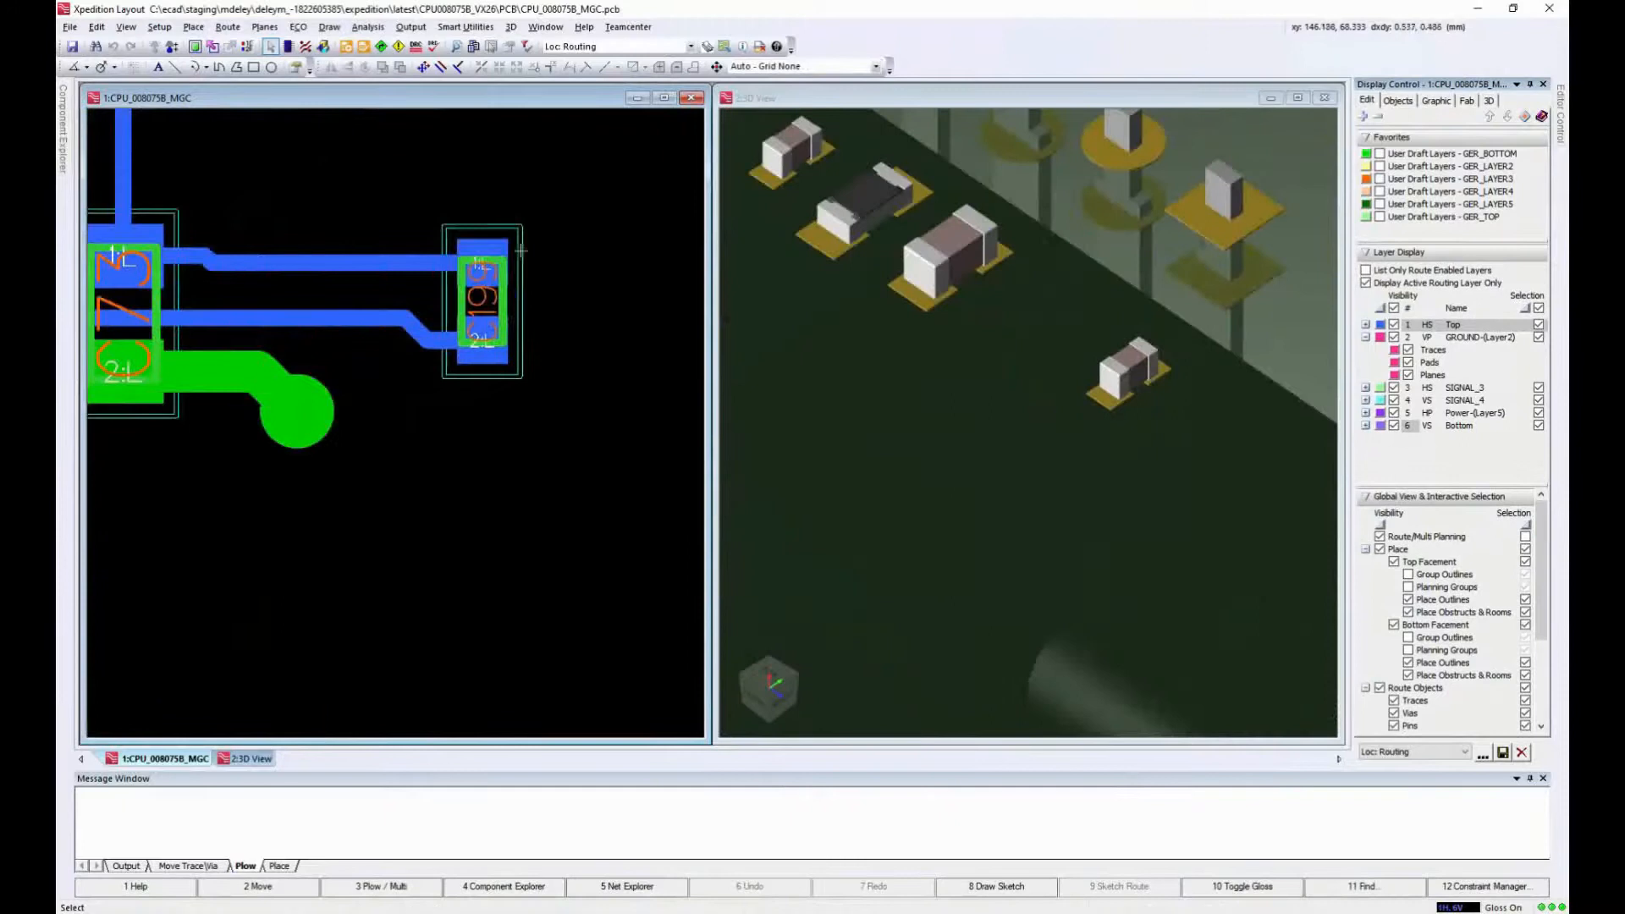
Step: Check the connectivity and annotation status in Project Integration, then close the dialog
mouse_move(500, 250)
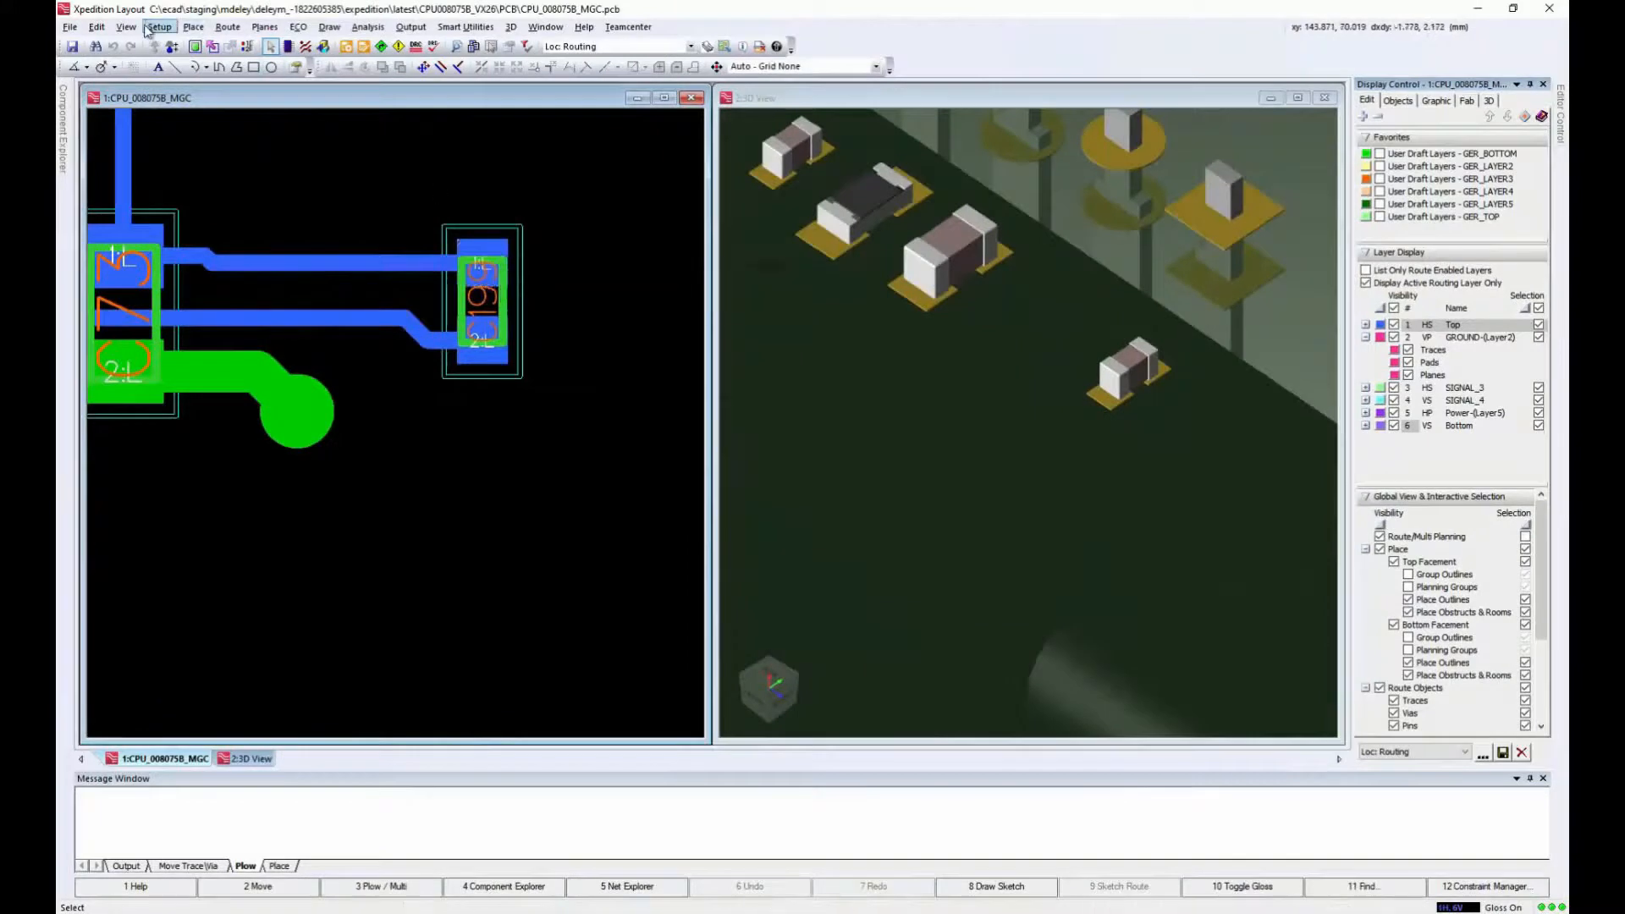
left_click(159, 26)
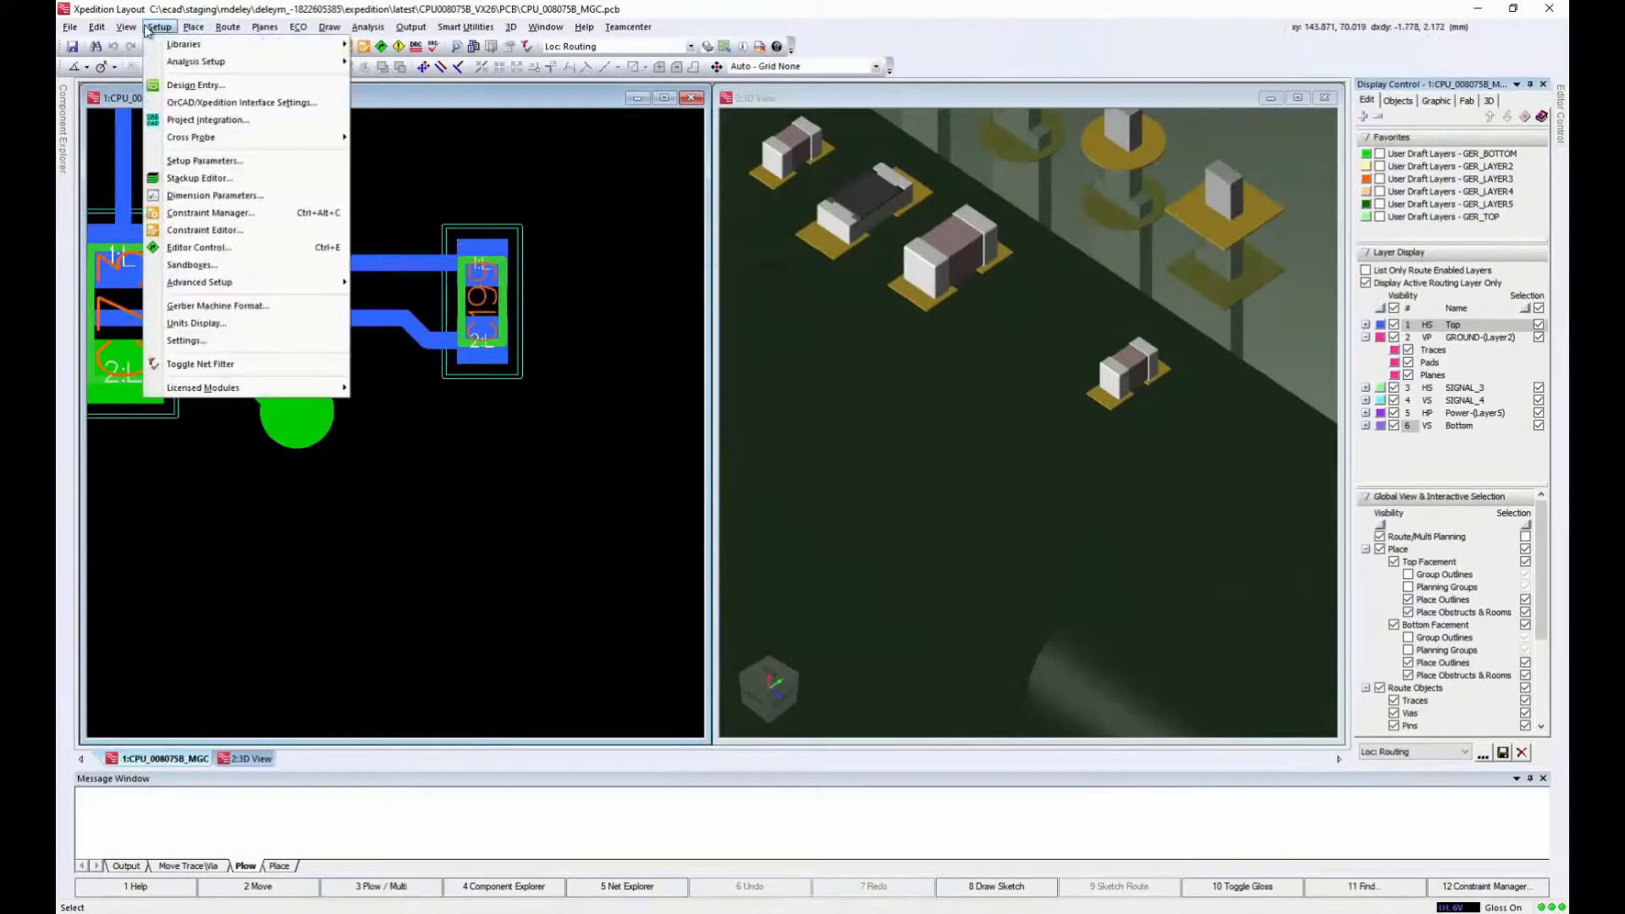
left_click(208, 119)
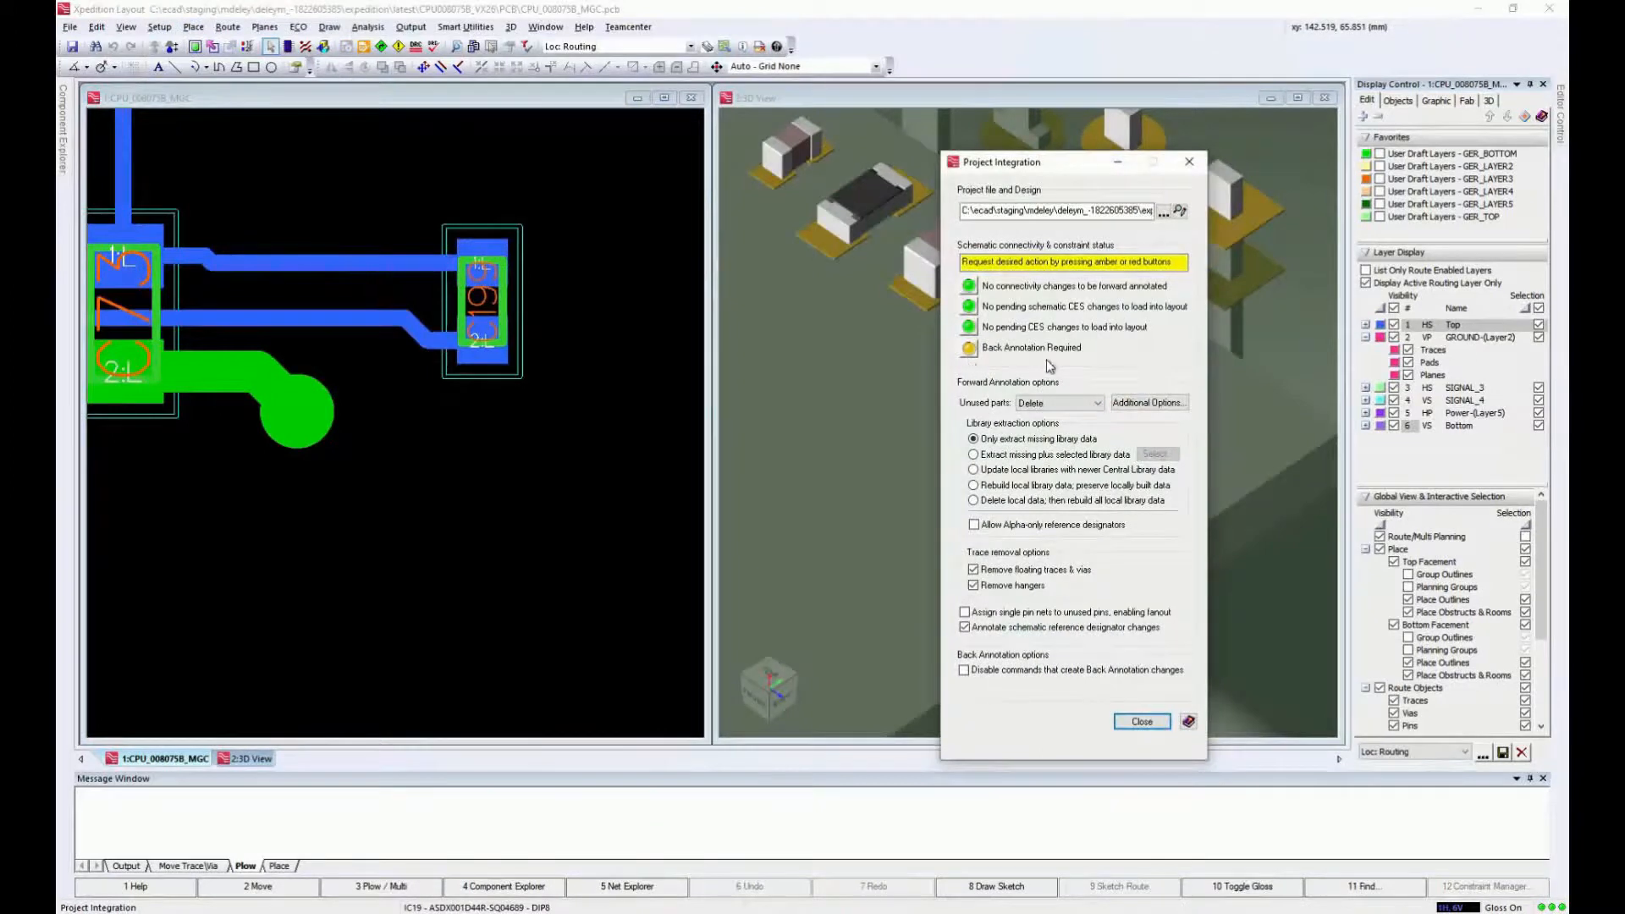
left_click(1141, 721)
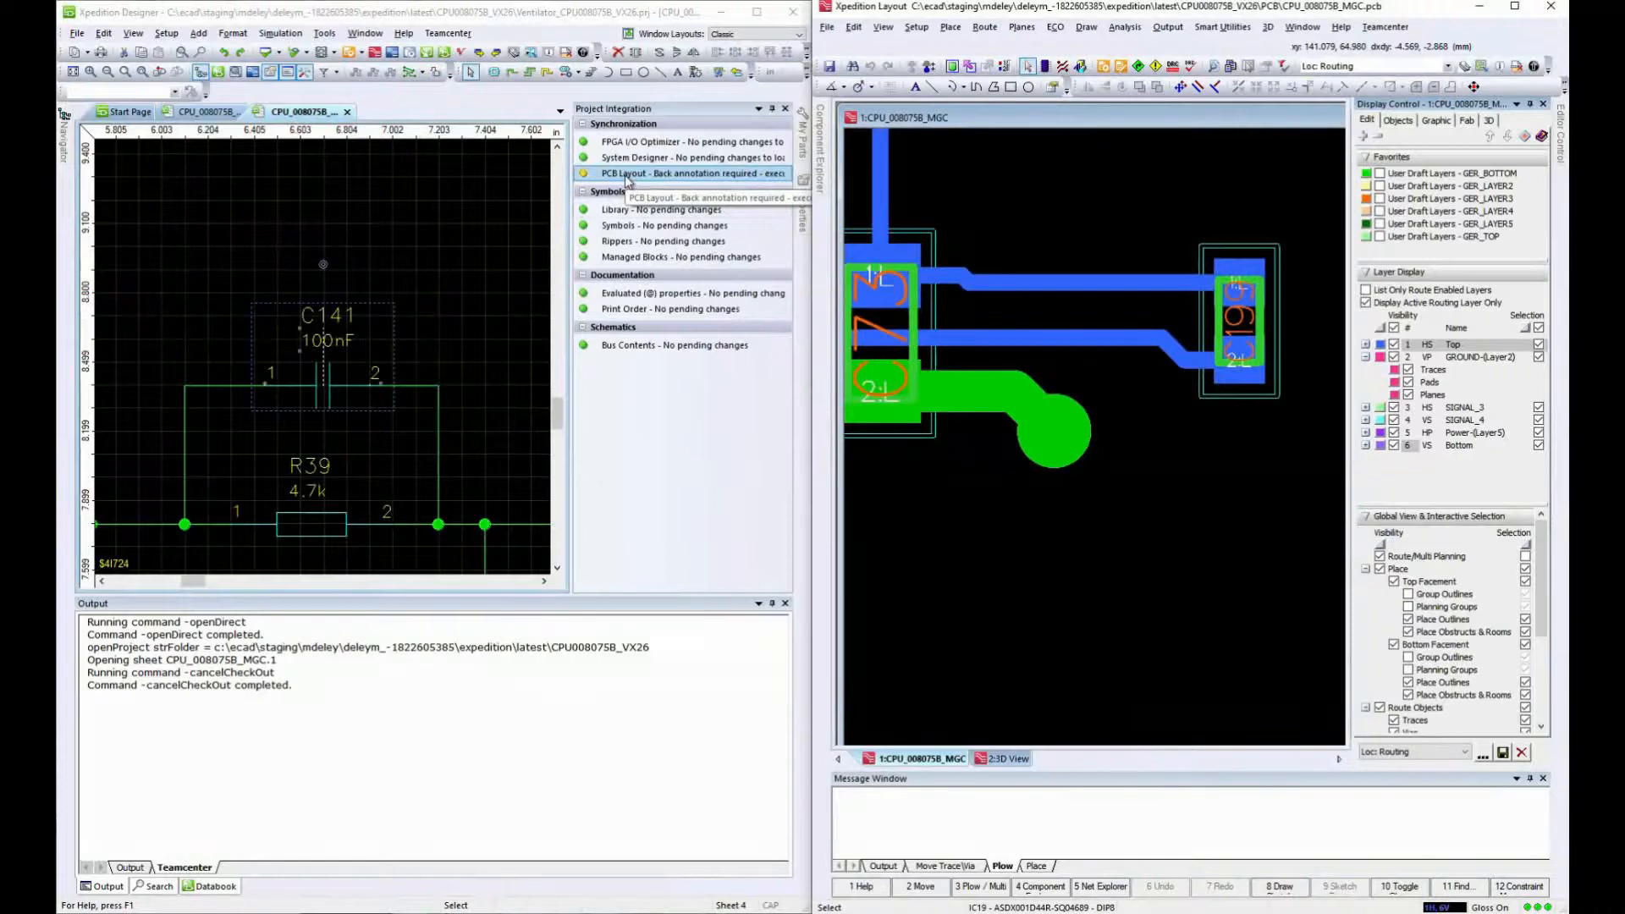
Step: Back annotate the reference designator change to the schematic and recheck the synchronization status in Project Integration
left_click(1054, 26)
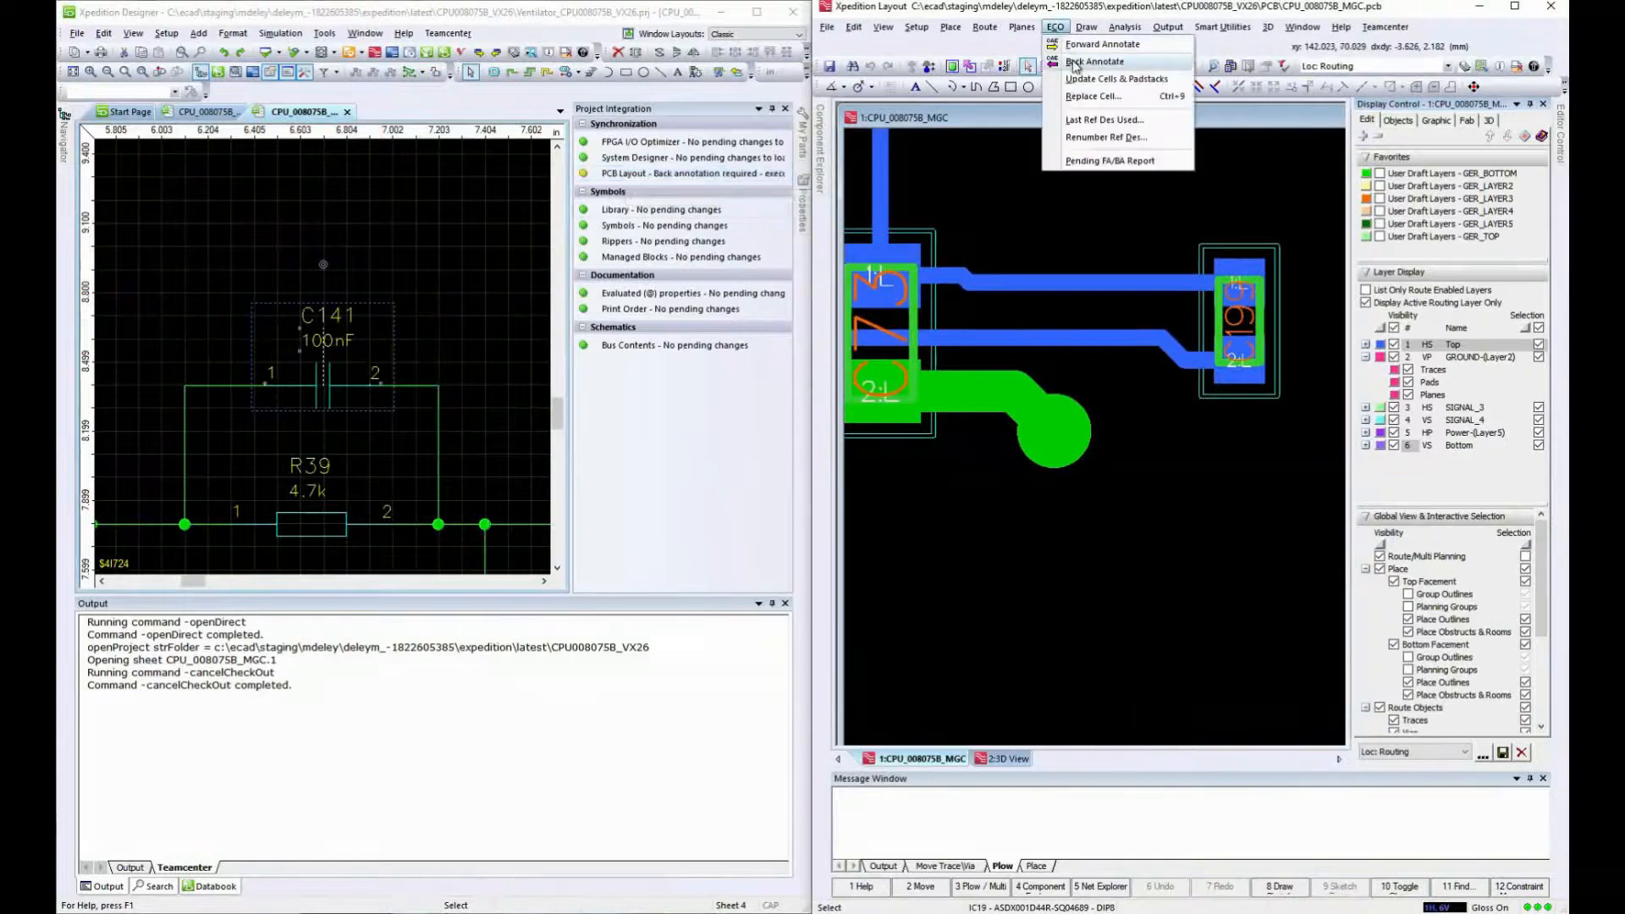
left_click(1139, 64)
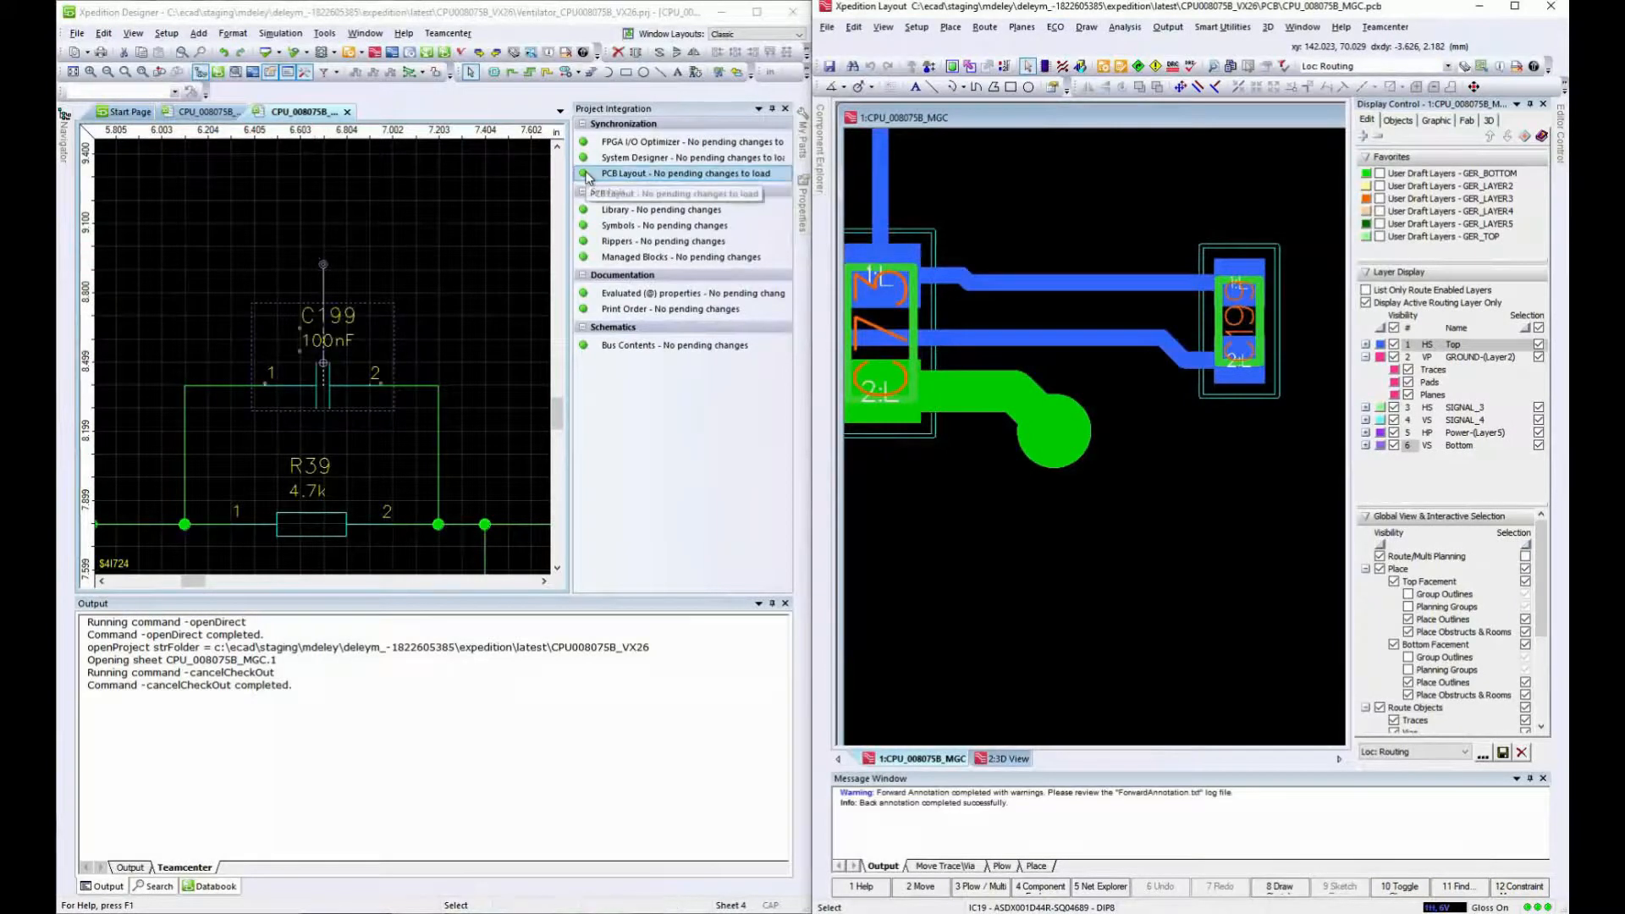
left_click(916, 27)
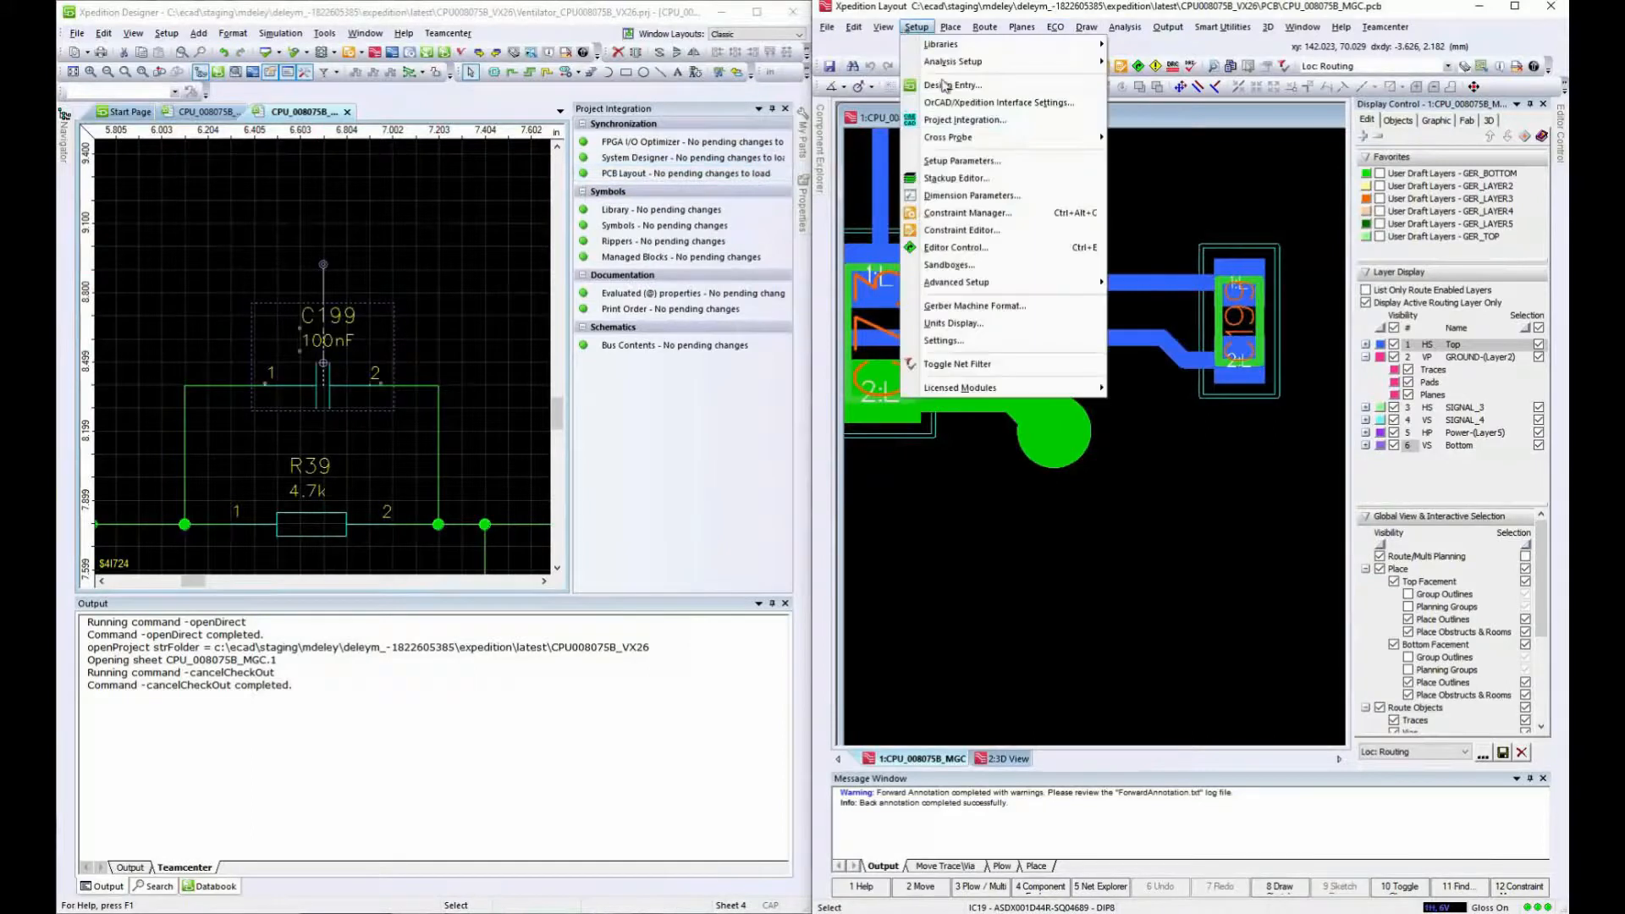
left_click(957, 120)
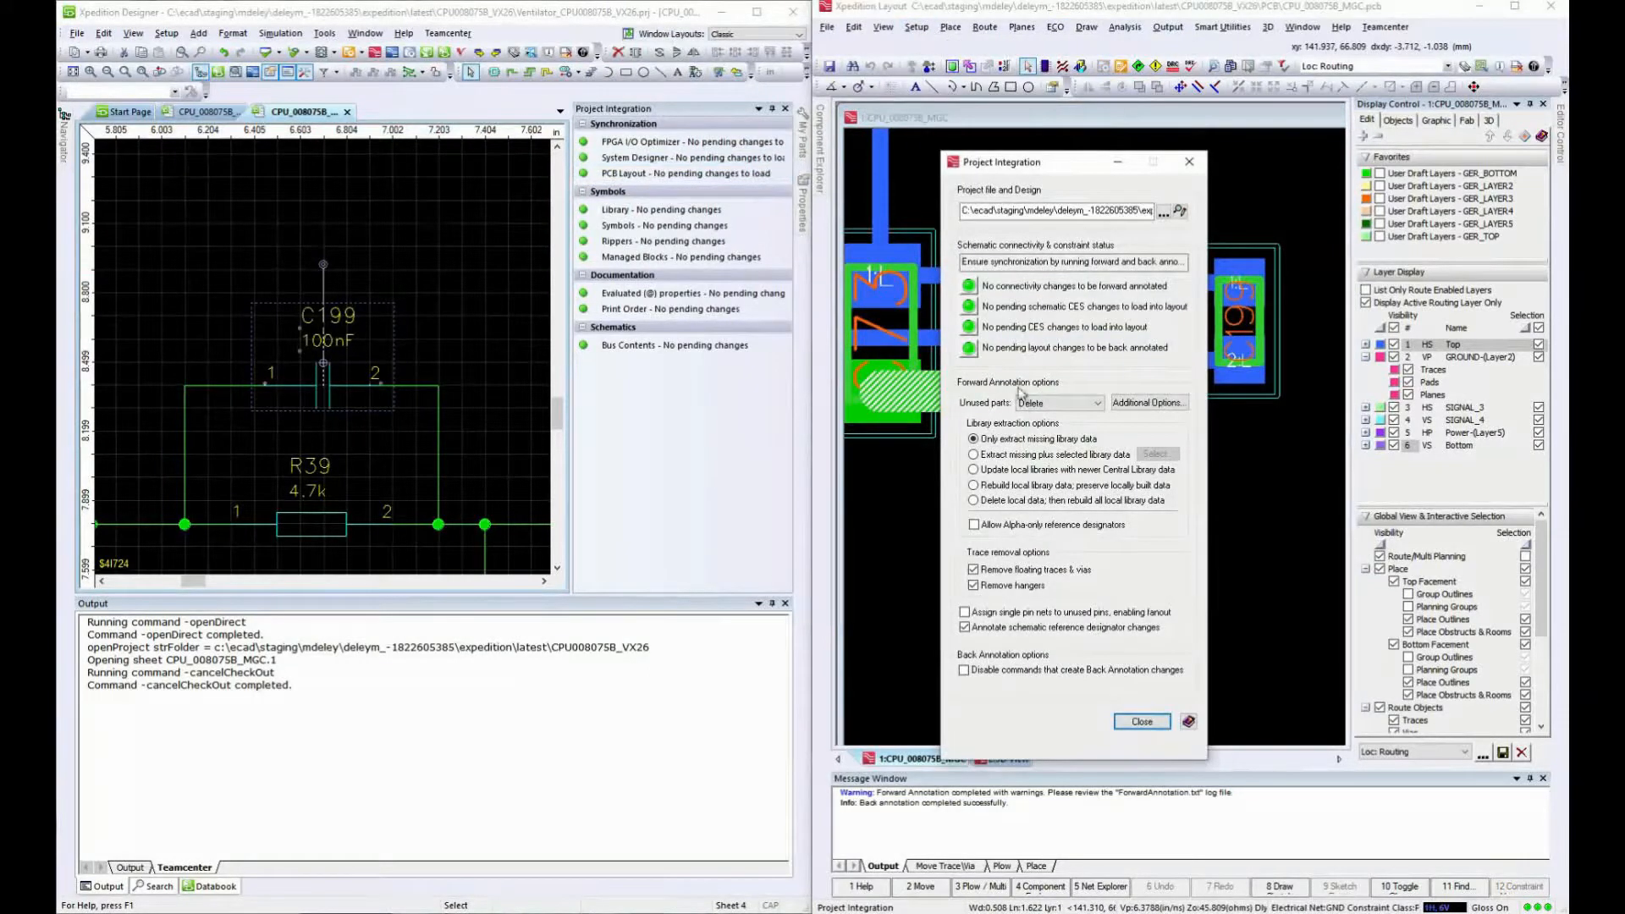
left_click(1142, 721)
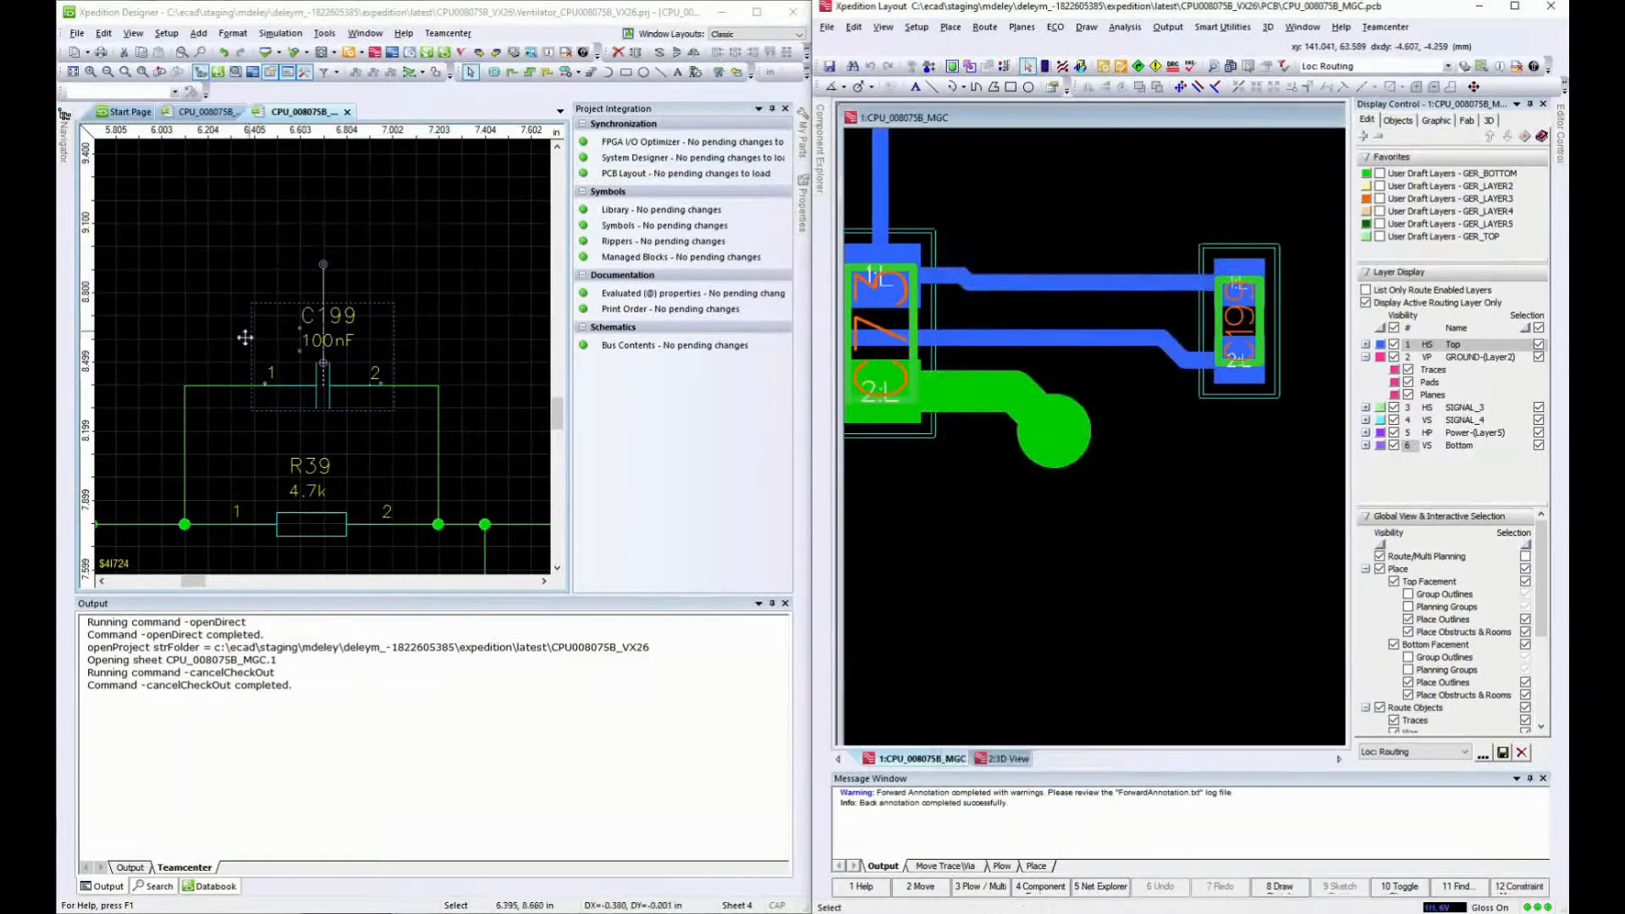
Step: Close the schematic editor, then maximize the layout and its 2D board window to show the entire board
left_click(794, 13)
left_click(1514, 6)
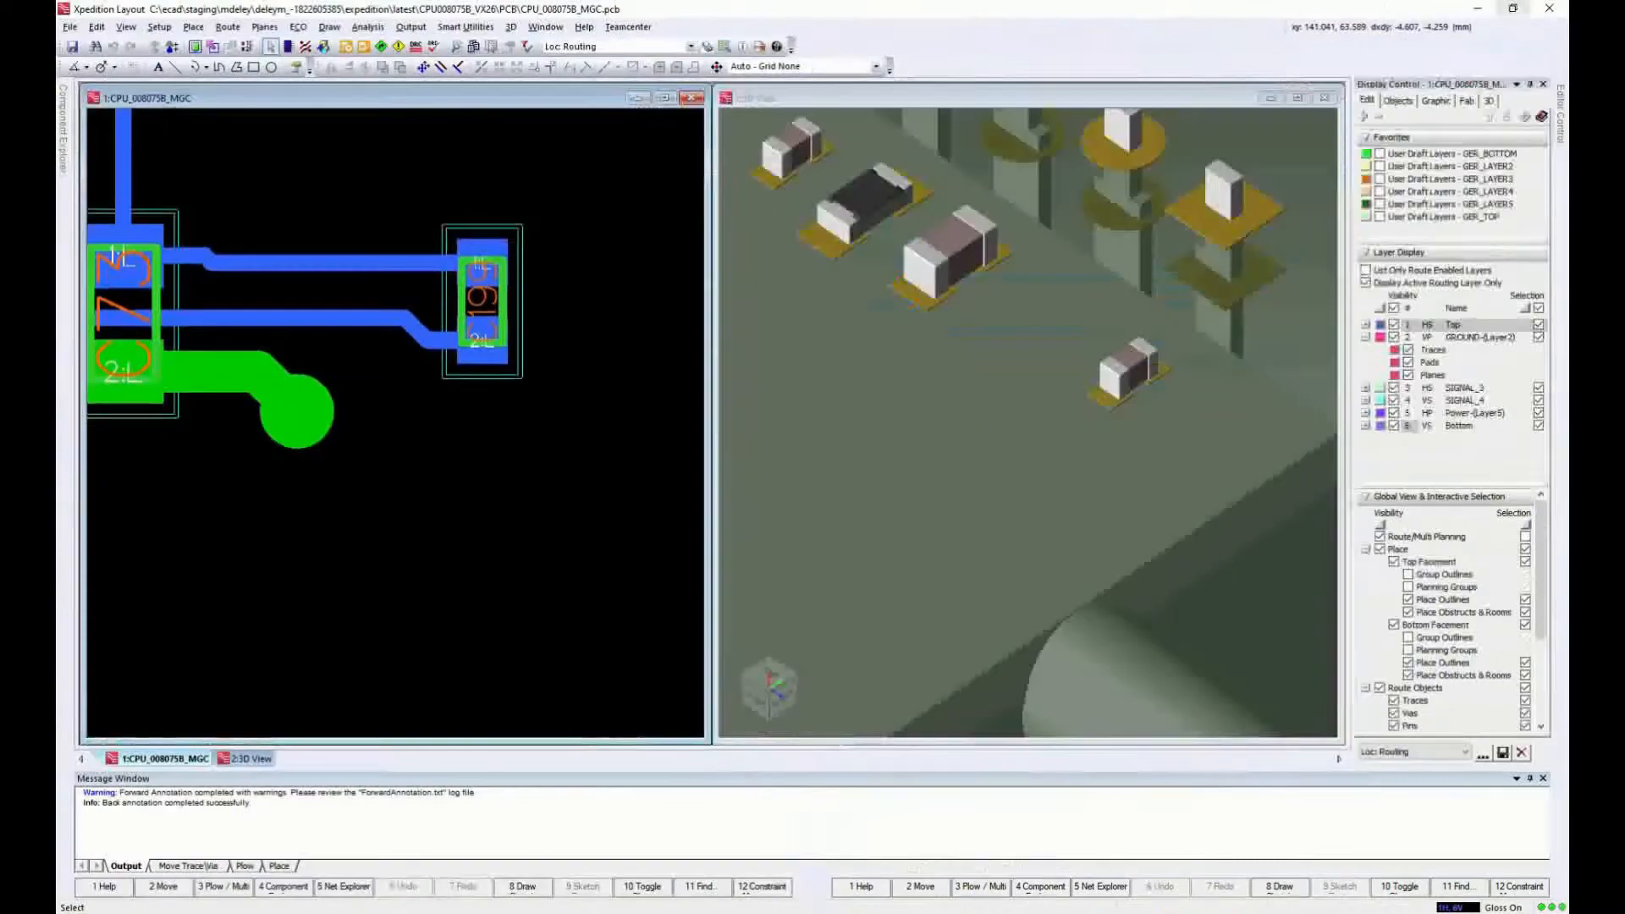
left_click(663, 98)
right_click_drag(734, 292, 584, 258)
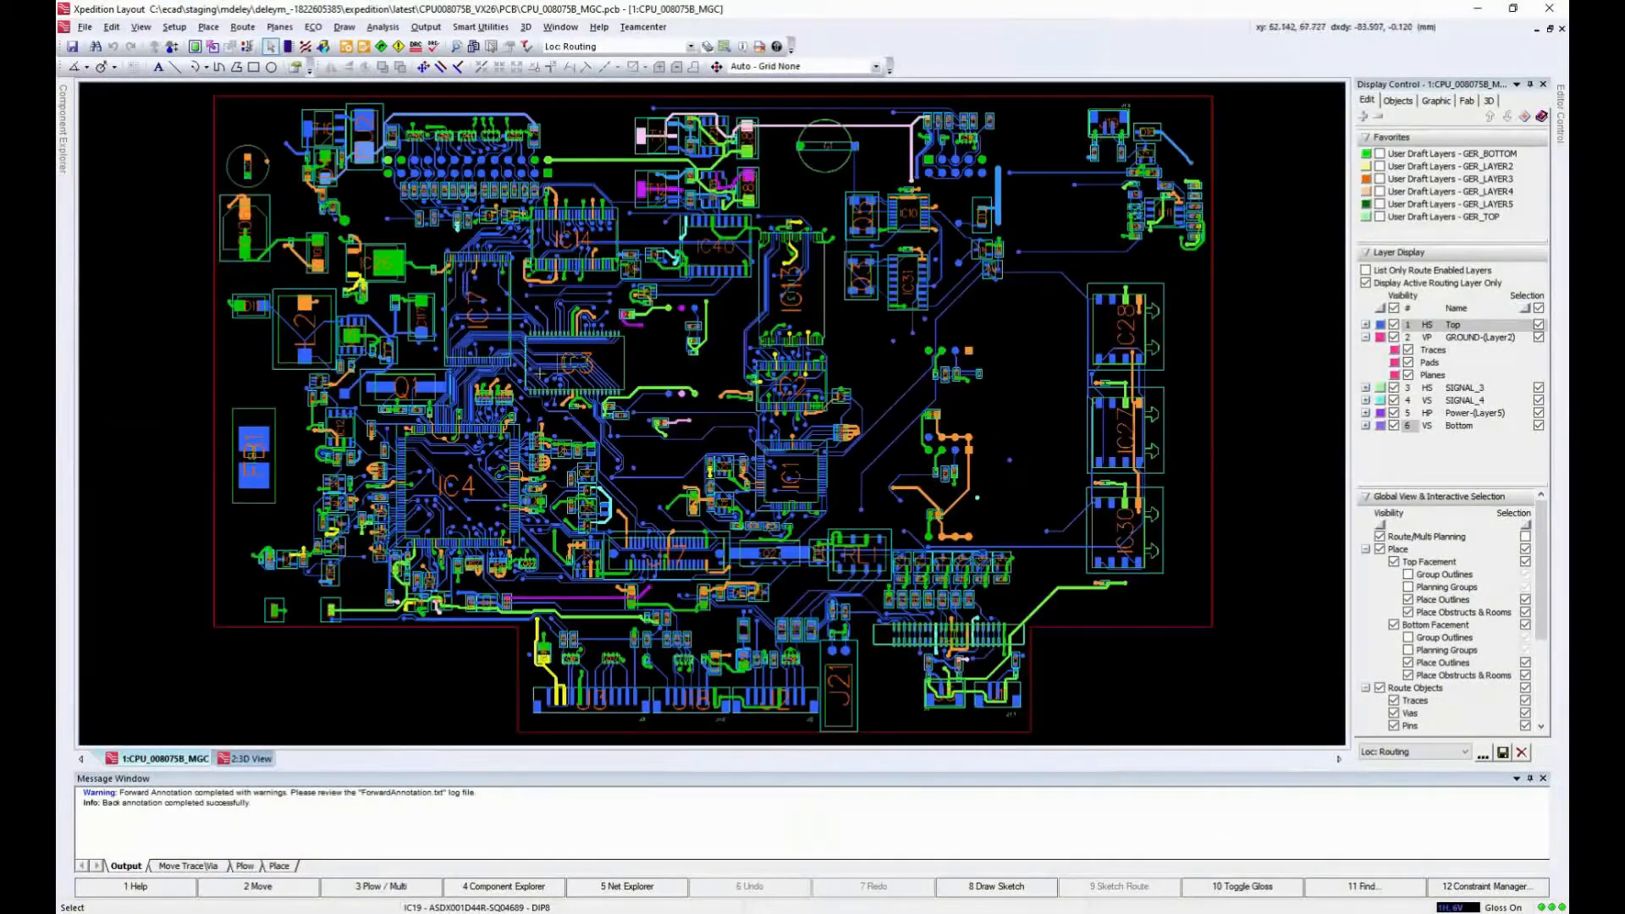
Step: Save the design to Teamcenter with Revise to revision B, including all derived data, Check-In and removal of working files from local storage
left_click(638, 33)
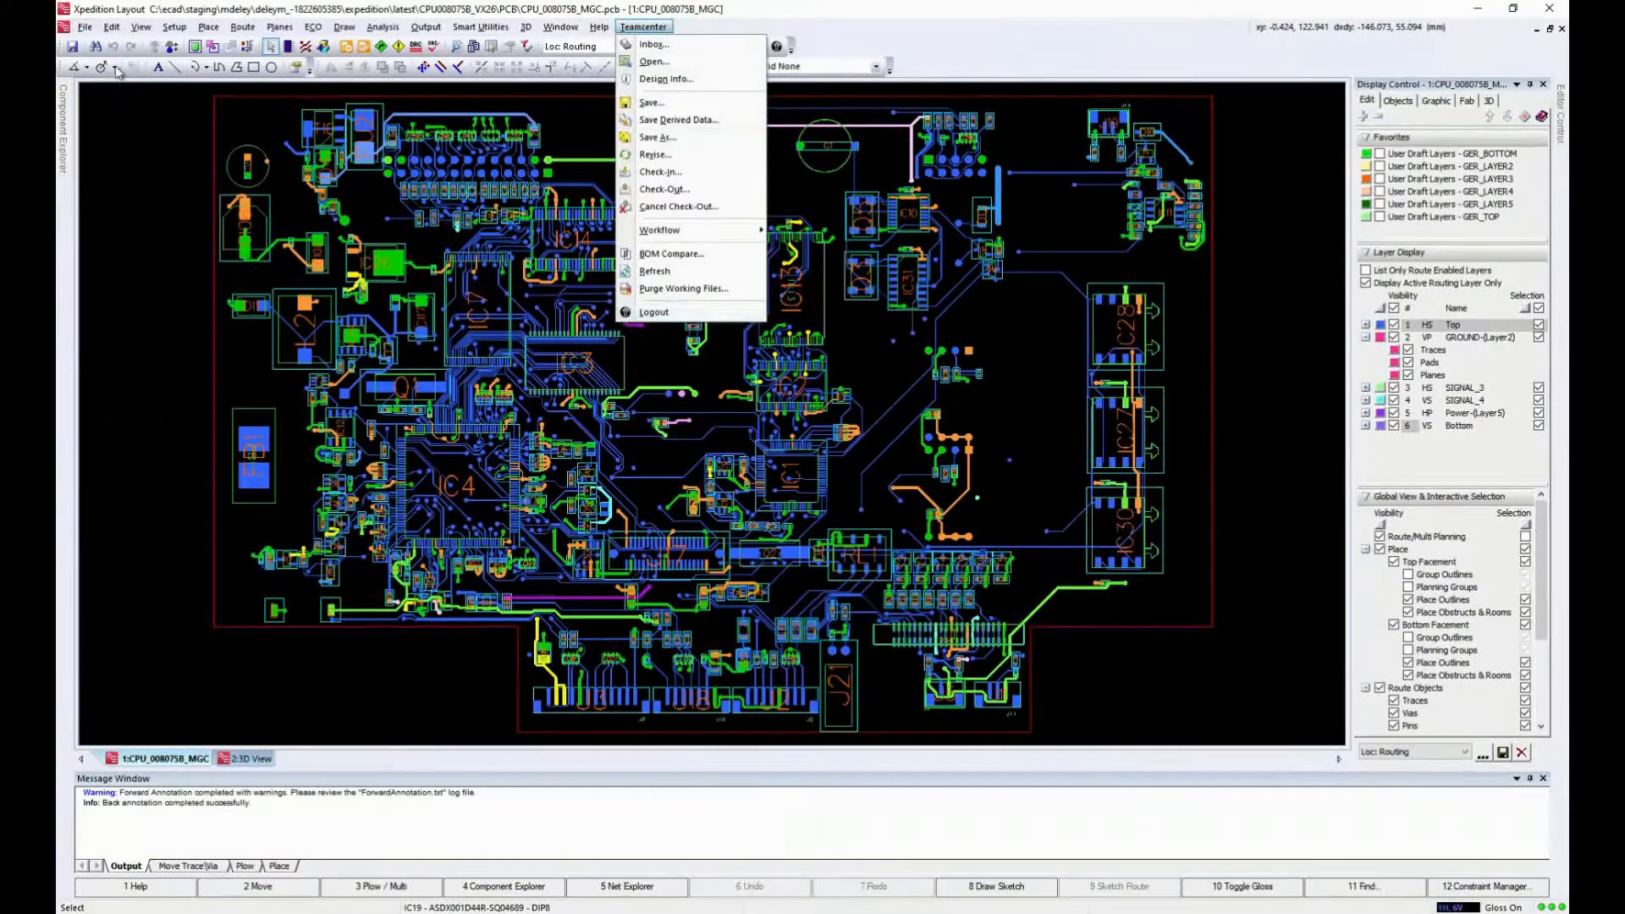
left_click(84, 27)
left_click(85, 28)
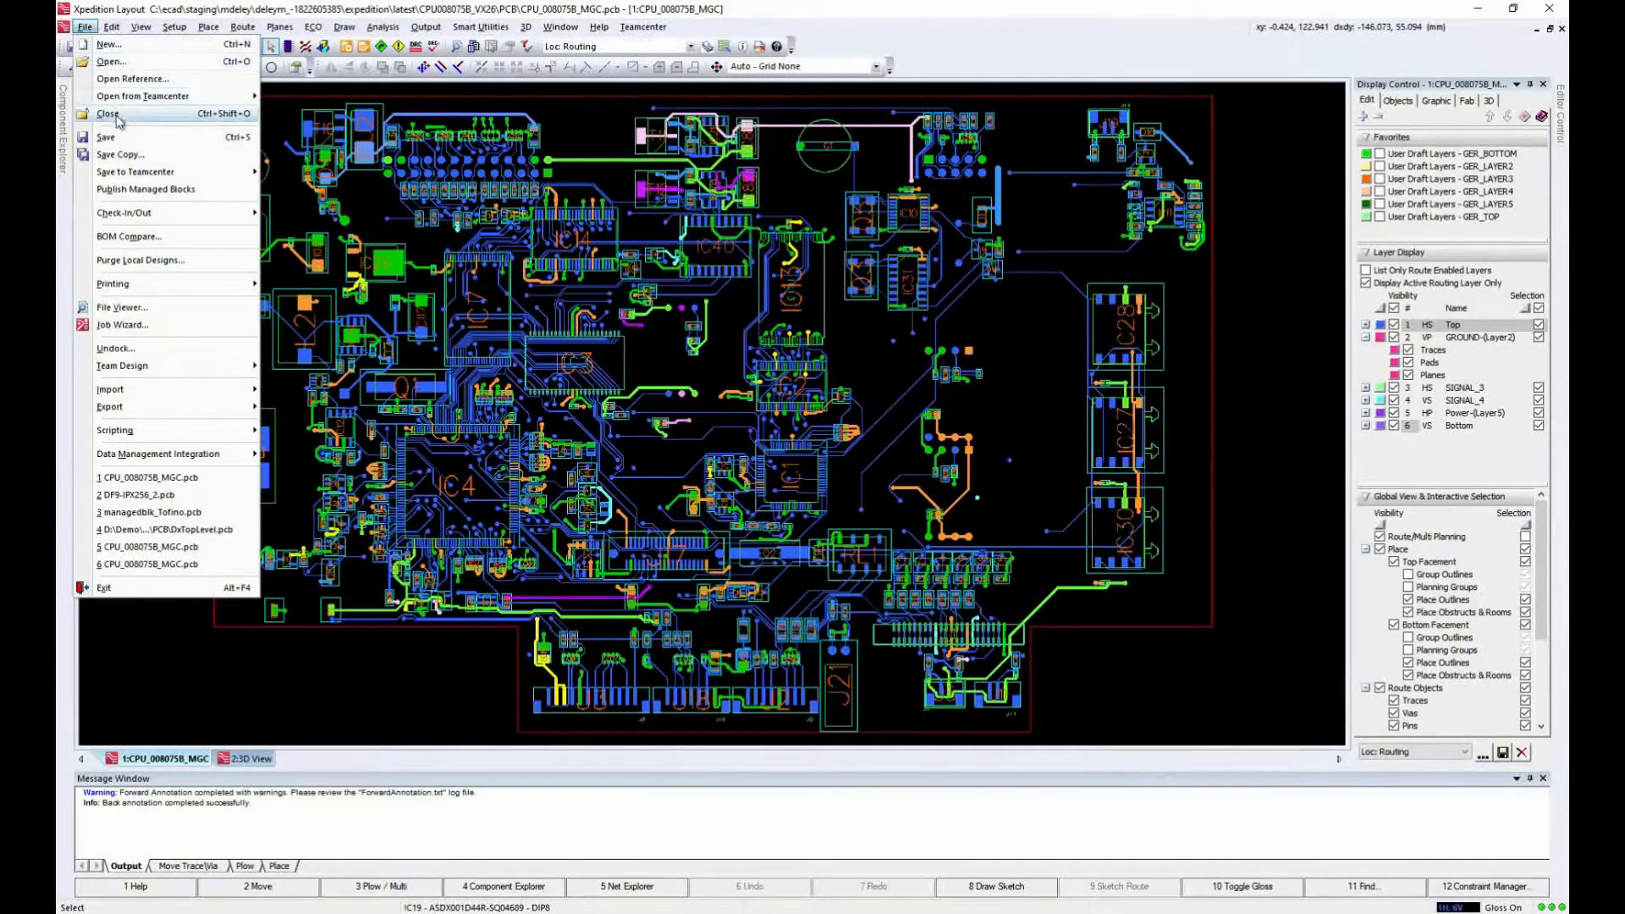
mouse_move(133, 172)
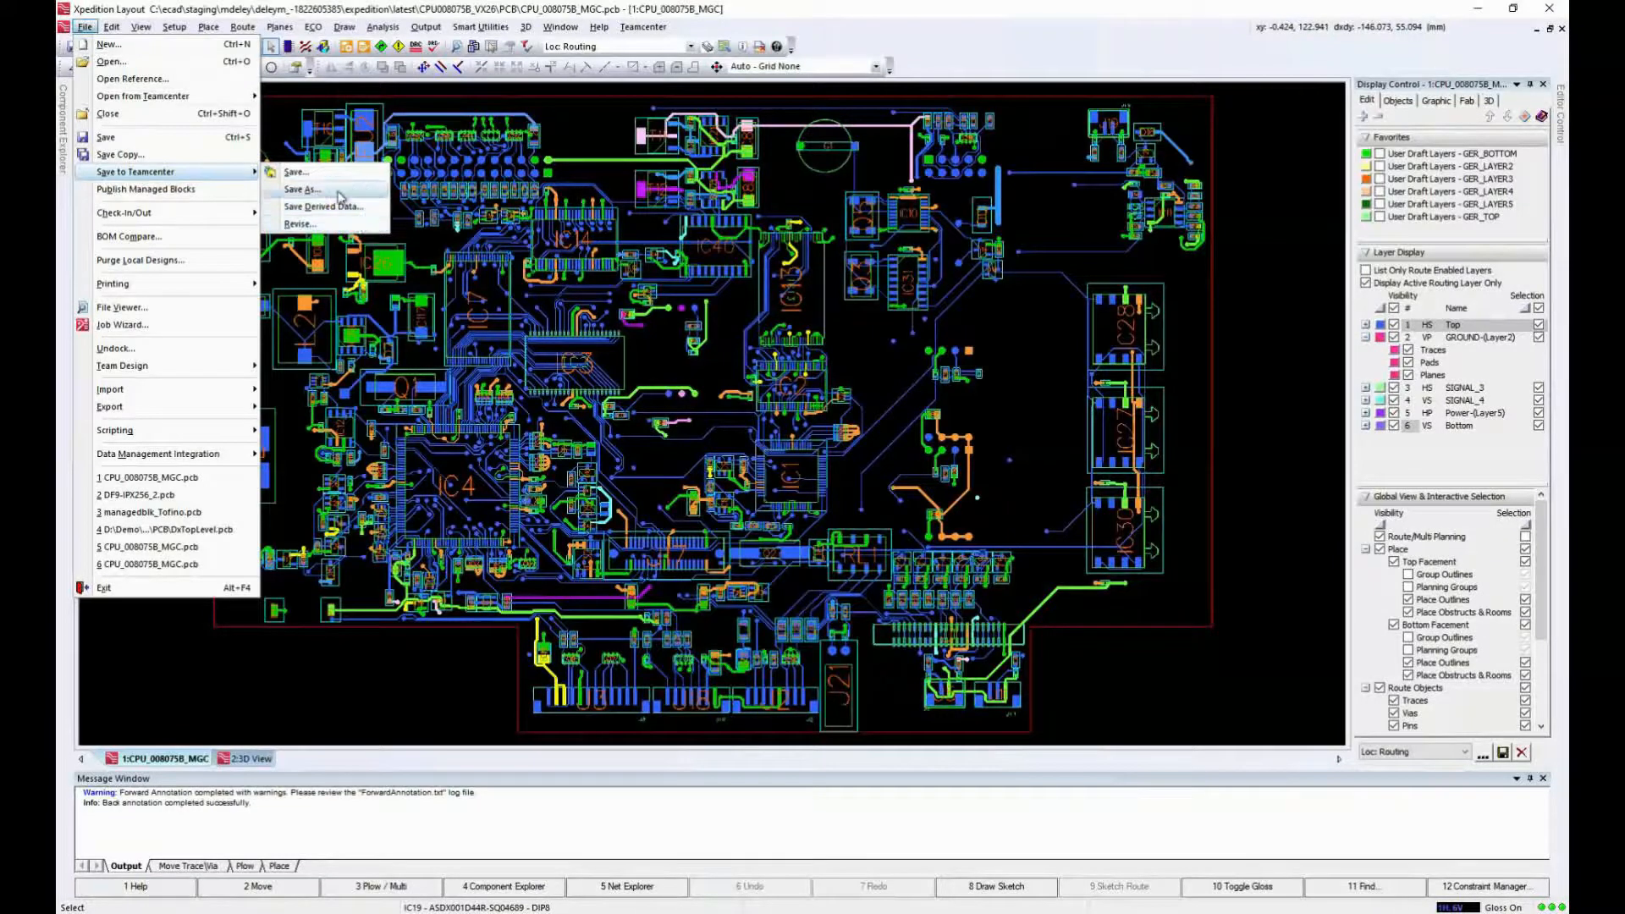
left_click(314, 175)
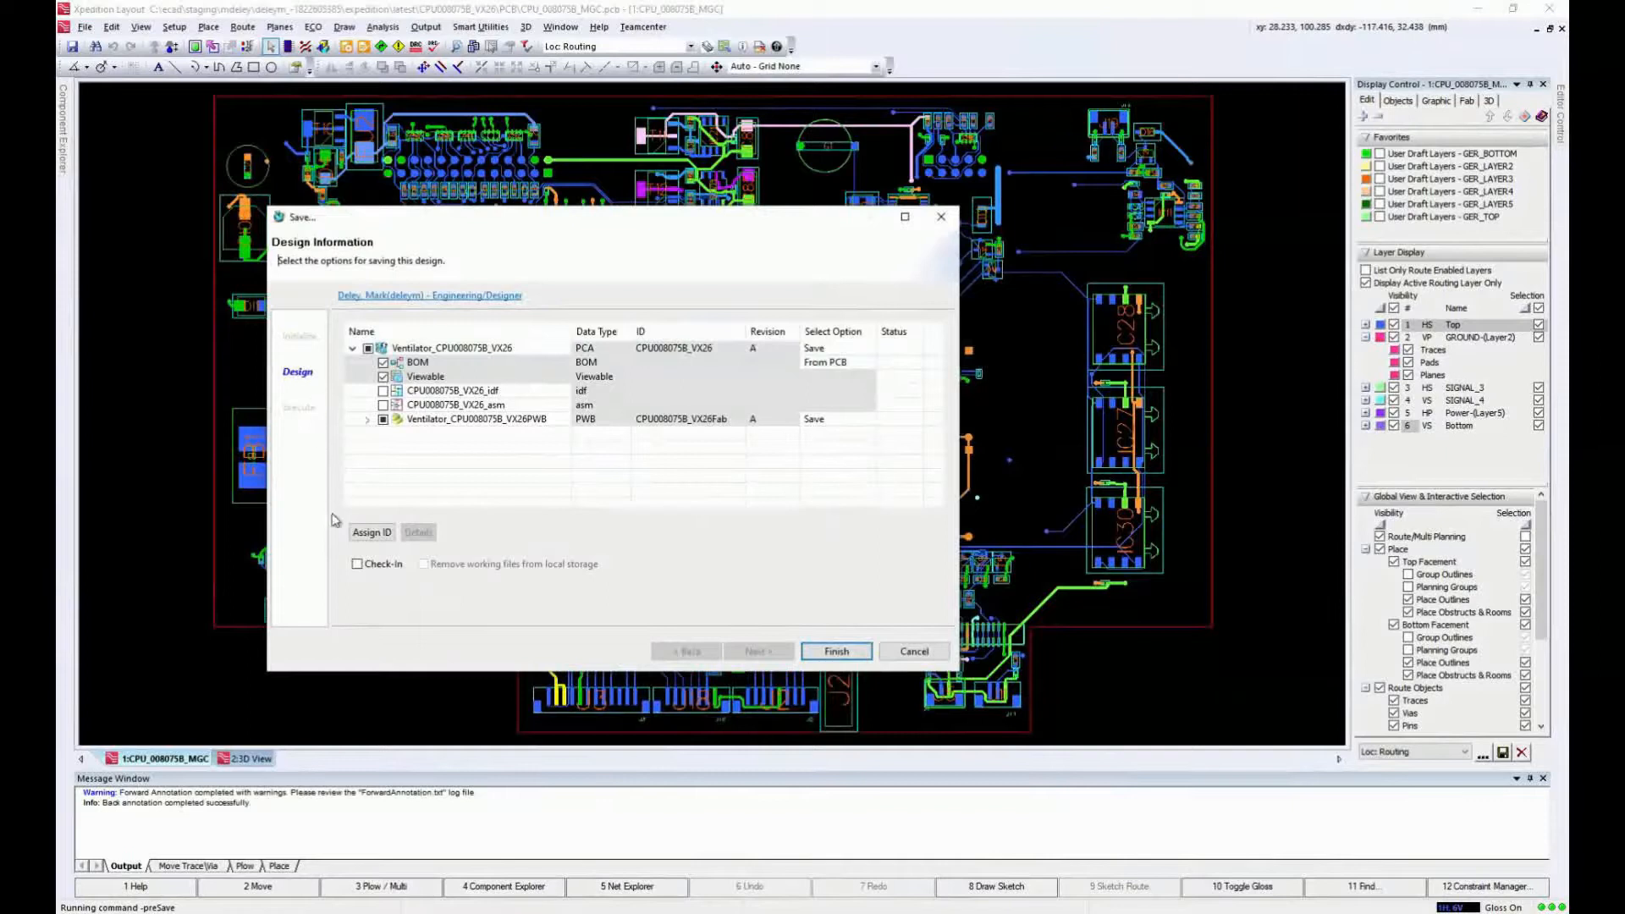
left_click_drag(516, 210, 516, 102)
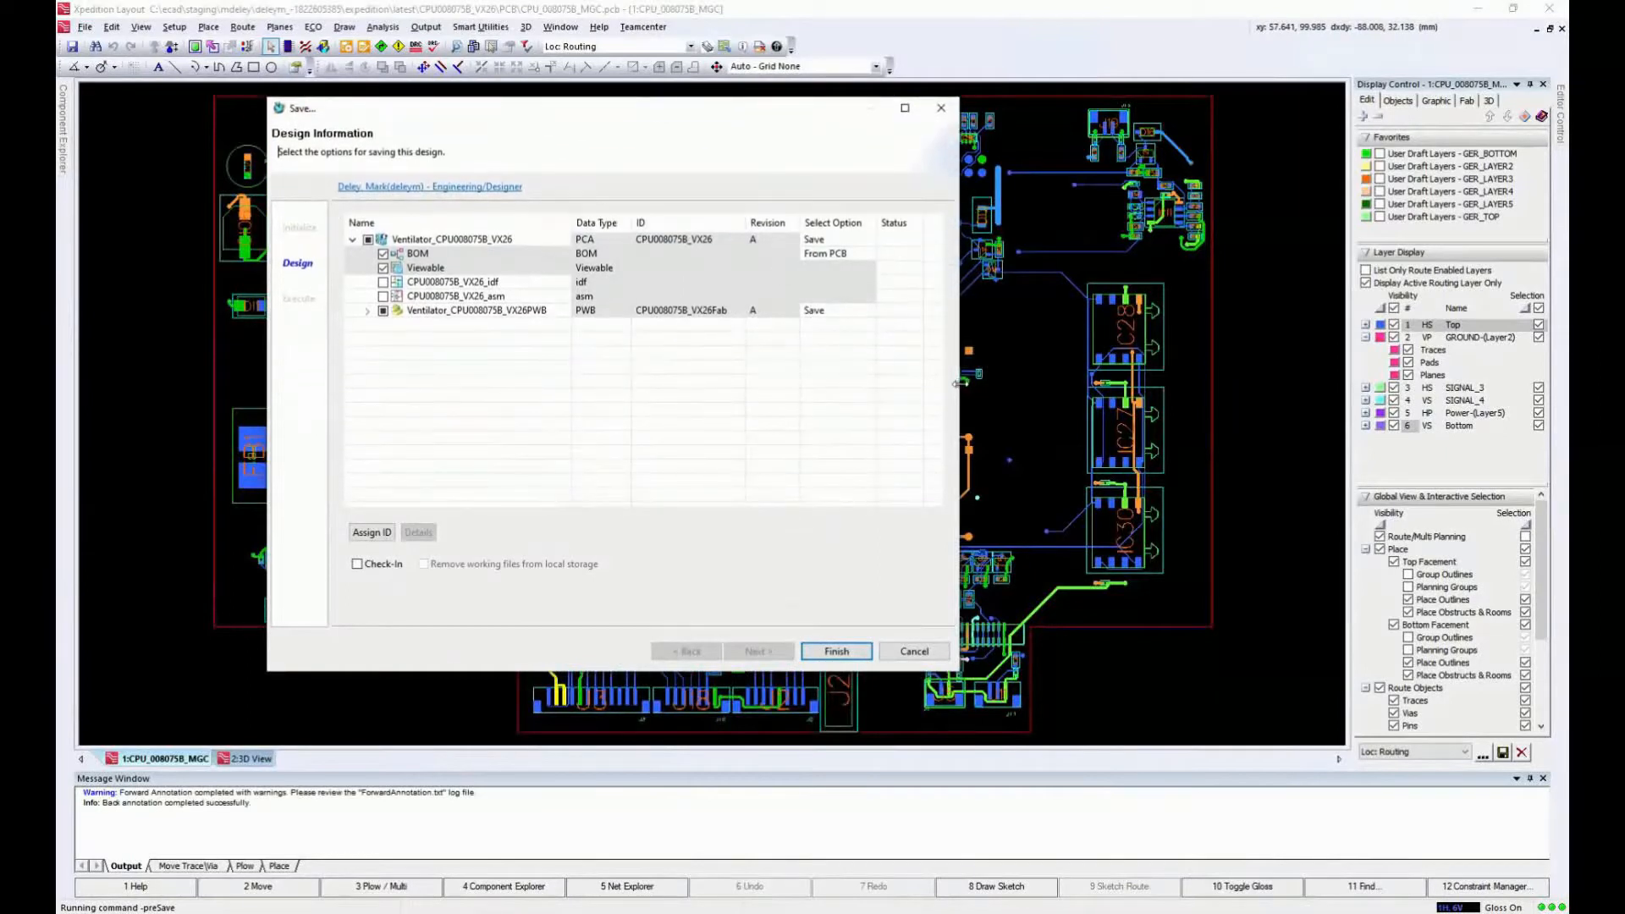
left_click_drag(955, 383, 1094, 384)
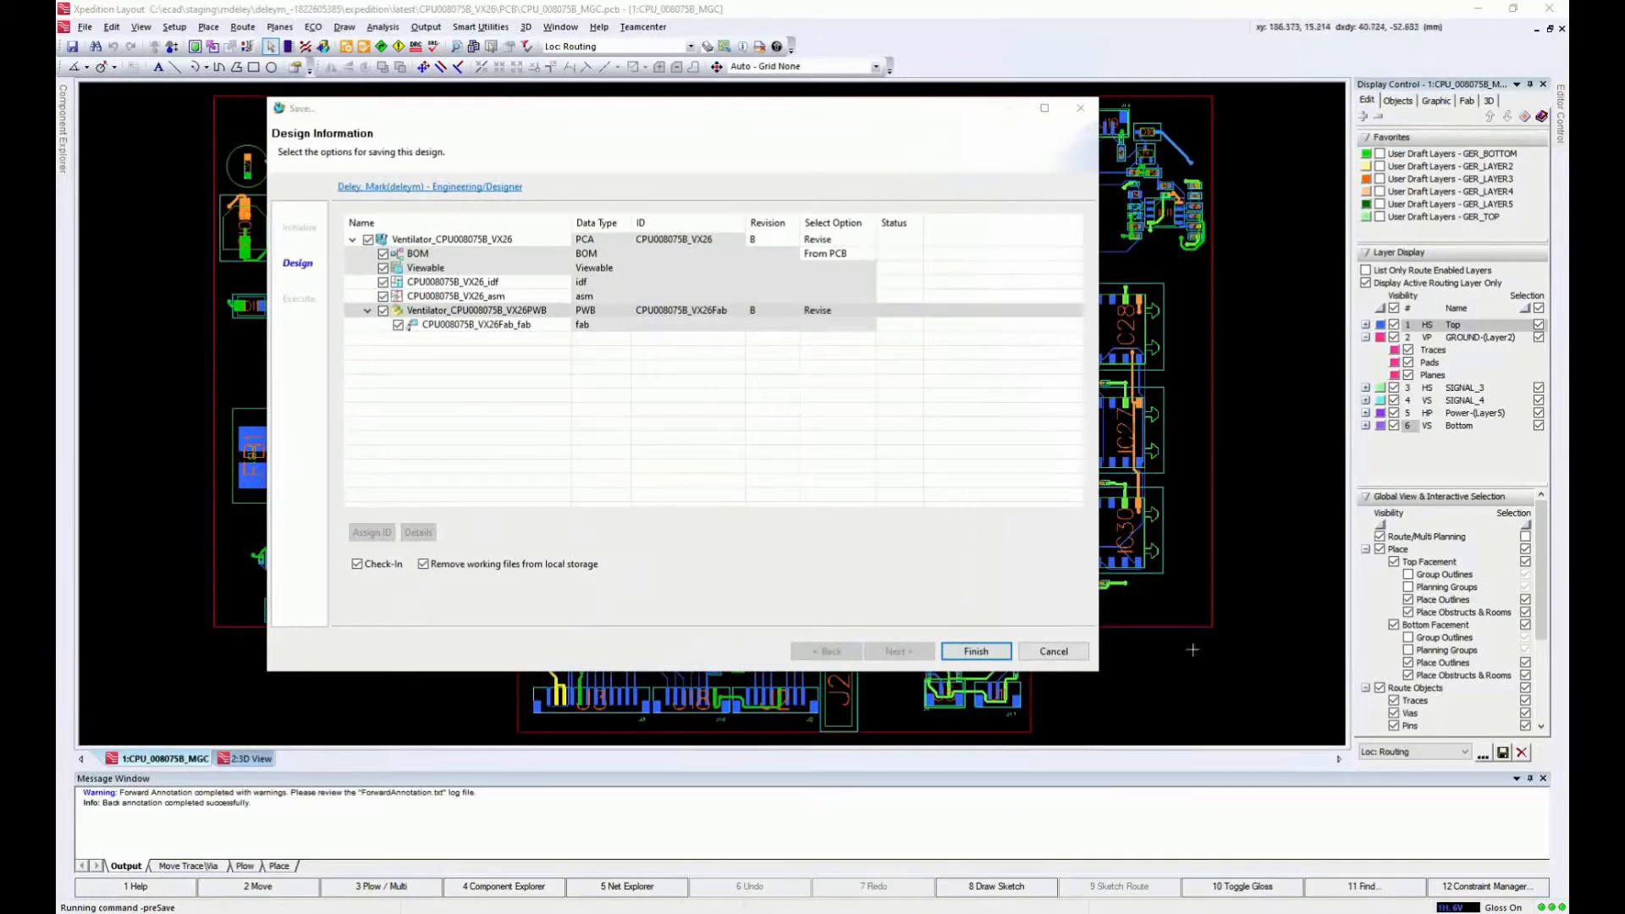
left_click(973, 651)
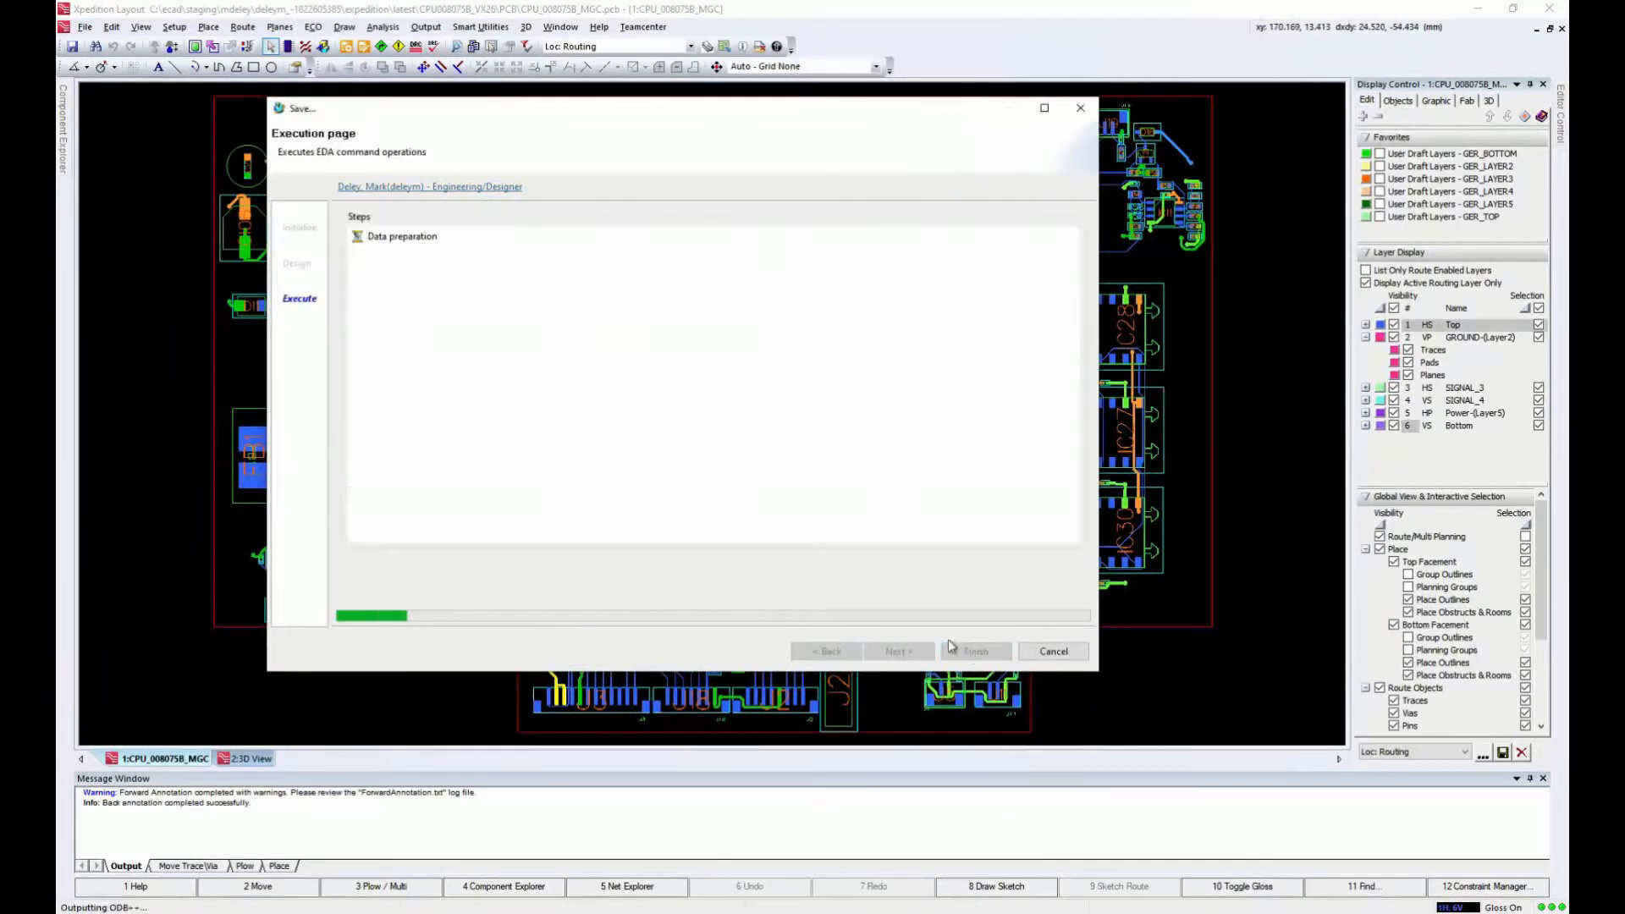